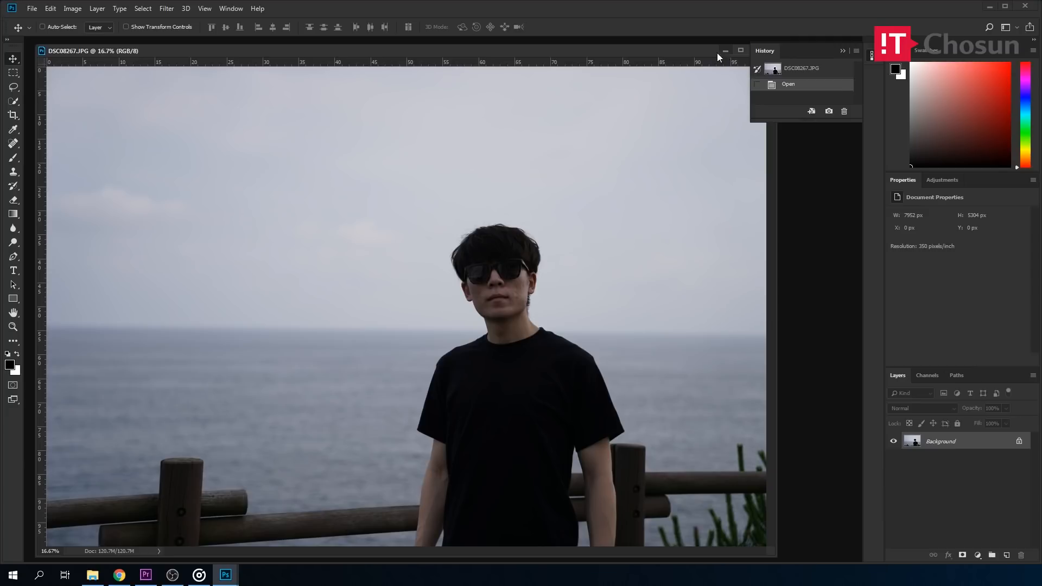
Step: Duplicate the Background layer several times and merge all visible layers into one
key("ctrl+j")
key("ctrl+j")
key("ctrl+j")
key("ctrl+j")
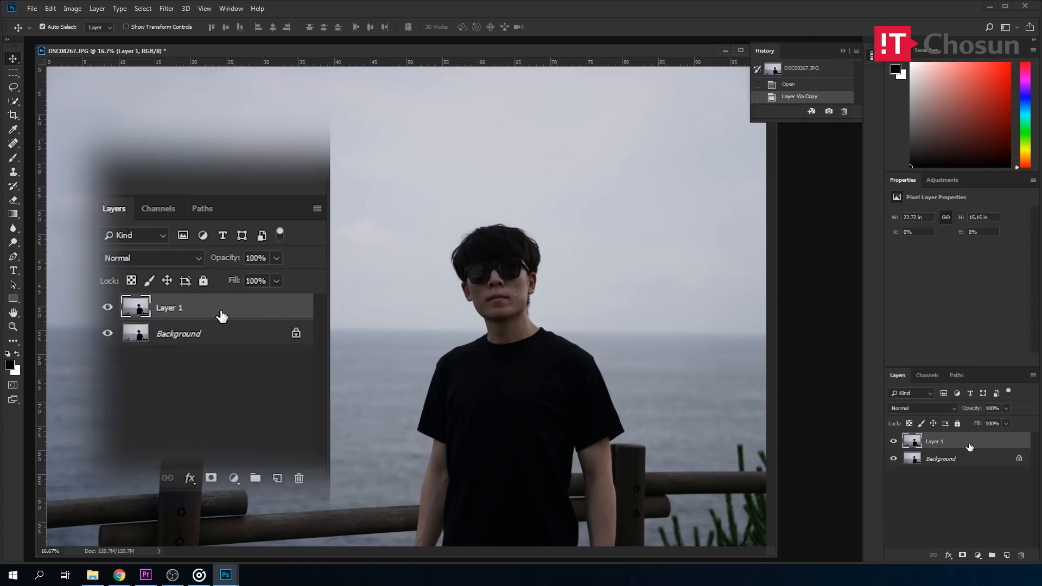
key("ctrl+shift+e")
Step: Duplicate the Background layer with two new empty layers above it, and merge all visible layers
key("ctrl+j")
key("ctrl+shift+n")
key("Return")
key("ctrl+shift+alt+n")
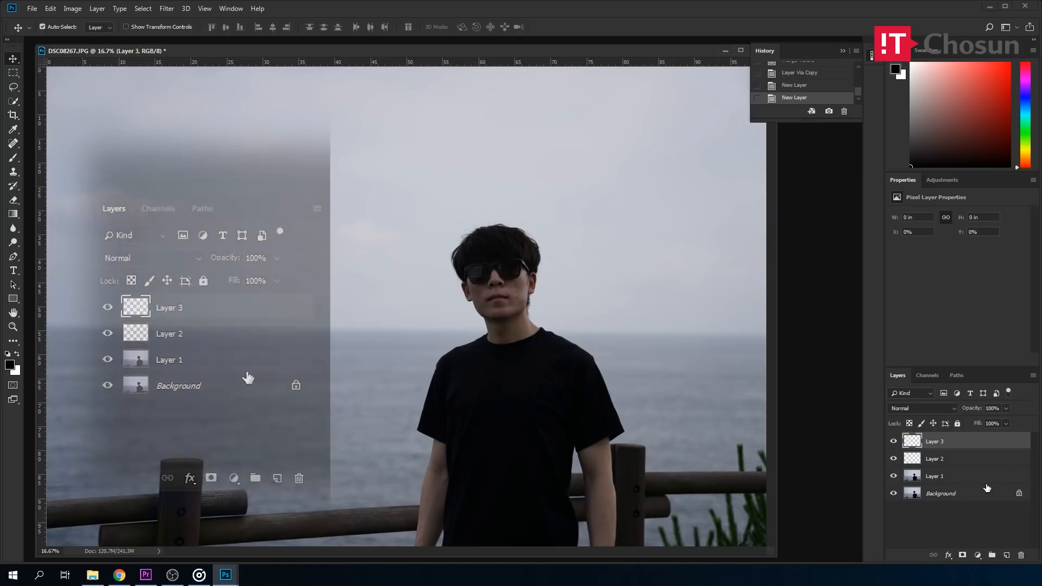
key("ctrl+shift+e")
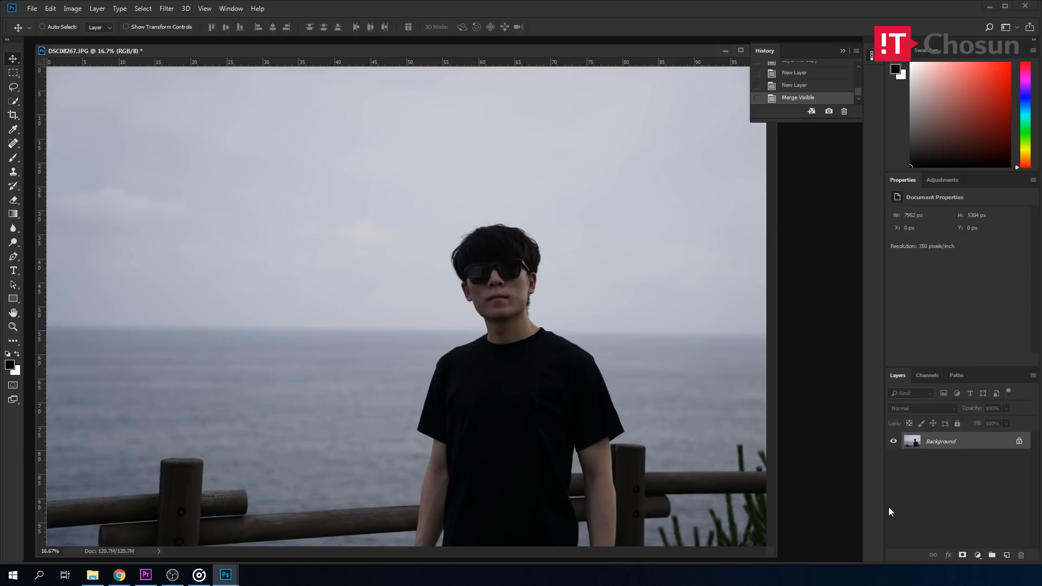
Step: Enlarge the Layers panel upward by shrinking the Adjustments panel above it
left_click_drag(961, 366, 986, 250)
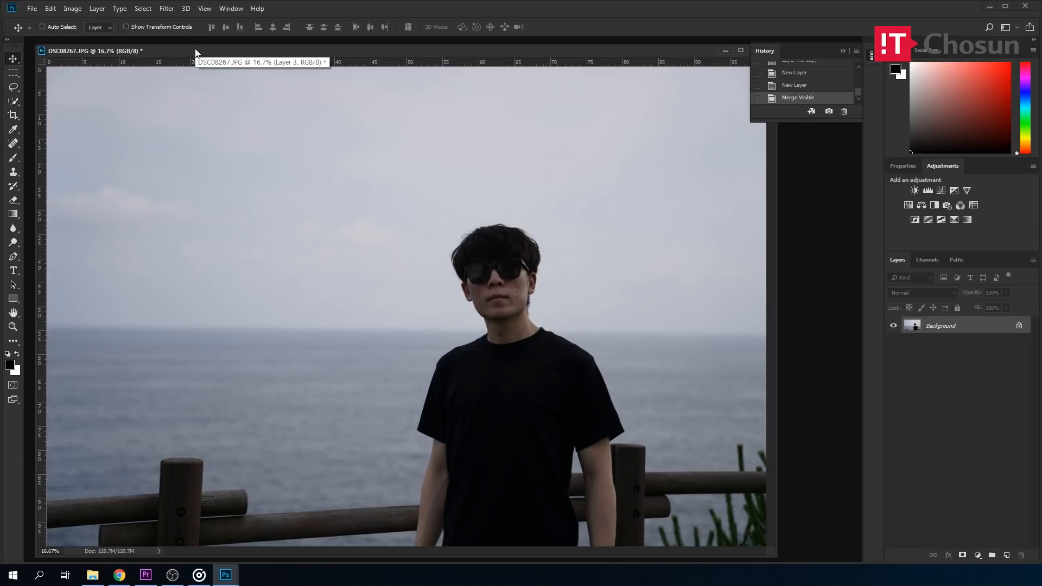
left_click(80, 11)
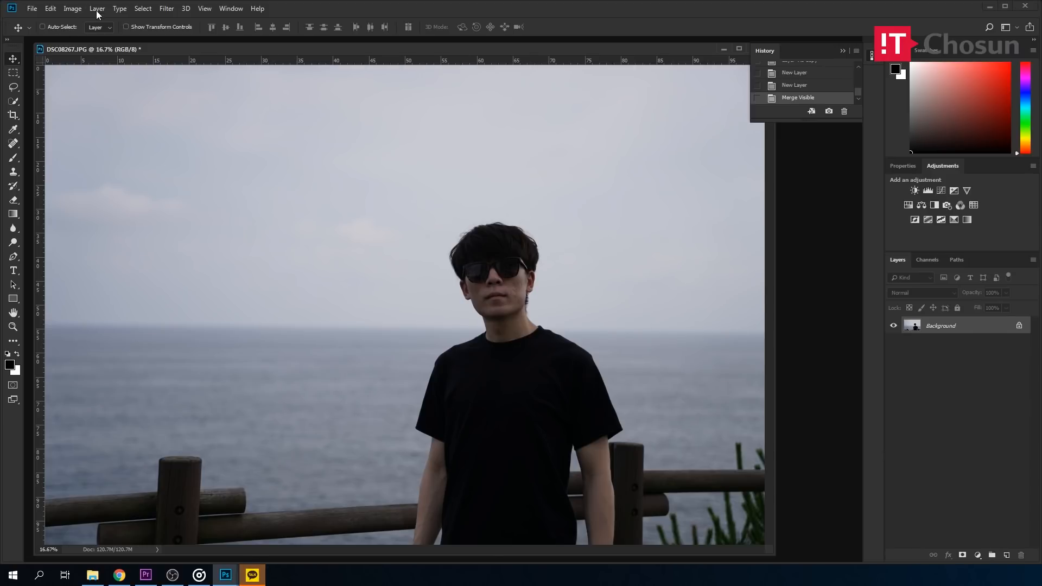
Step: Apply Auto Tone, Auto Contrast and Auto Color to the Background layer
left_click(71, 10)
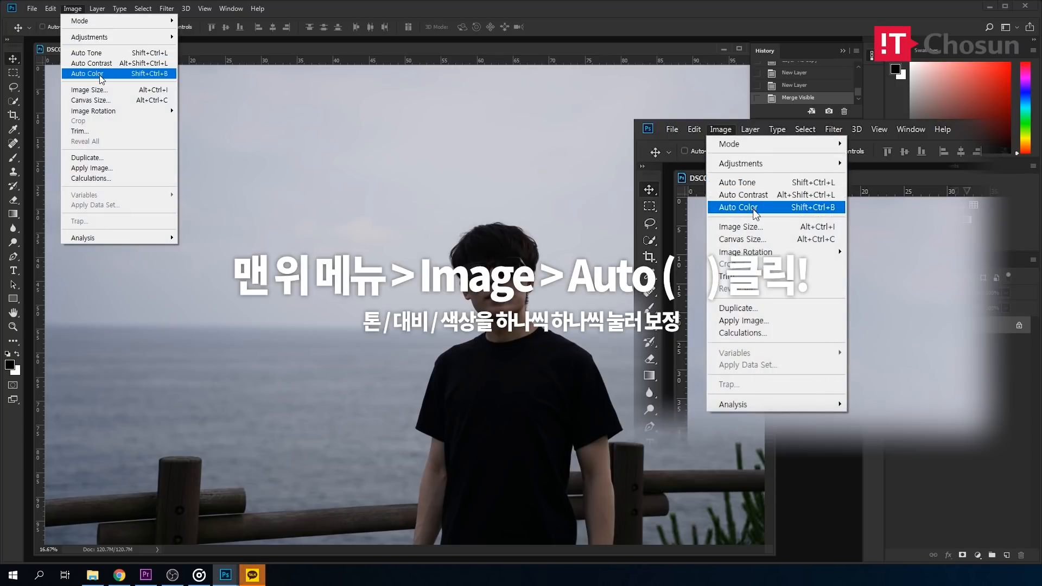
left_click(107, 55)
left_click(74, 9)
left_click(105, 64)
left_click(73, 8)
left_click(92, 73)
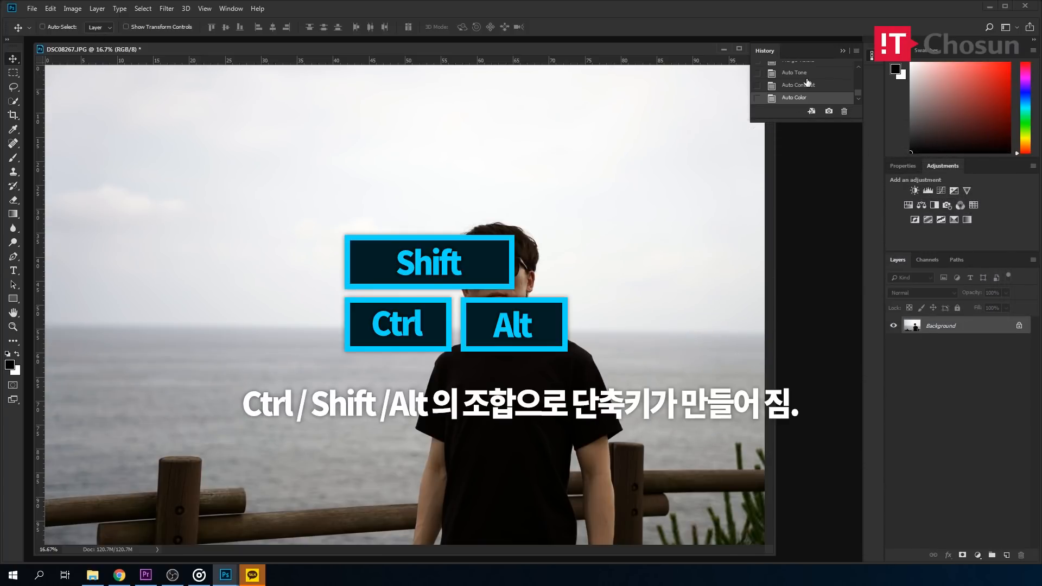
Step: Revert the photo to its Open history state, and restore and delete the duplicate Layer 1
scroll(807, 82, "up", 6)
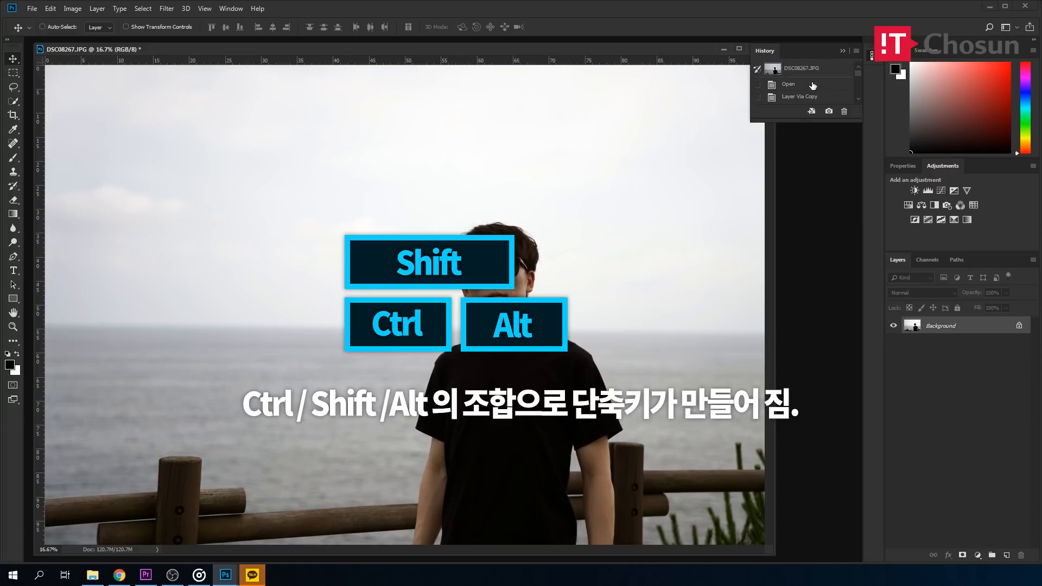
left_click(812, 85)
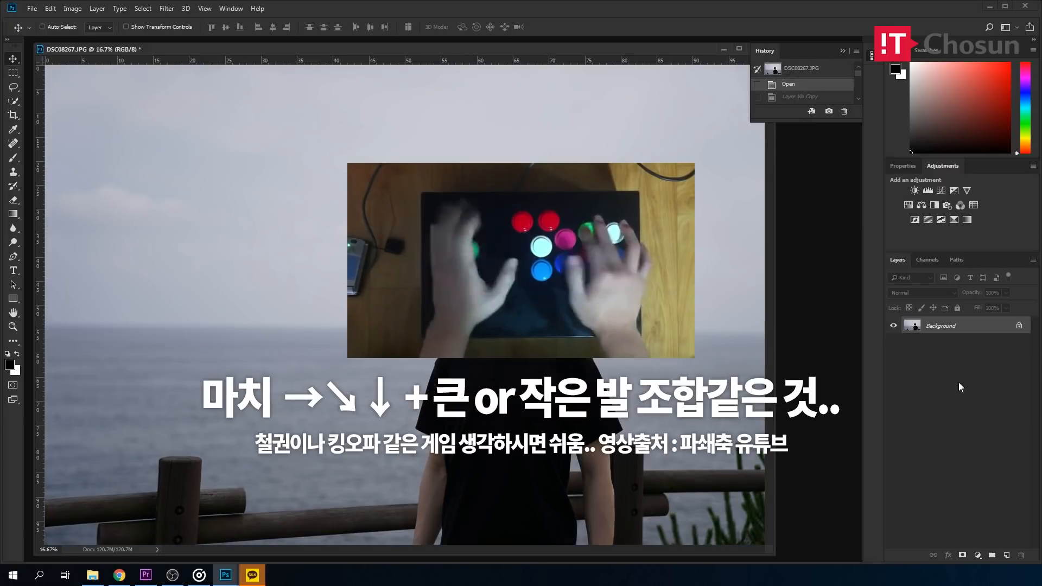
key("ctrl+shift+z")
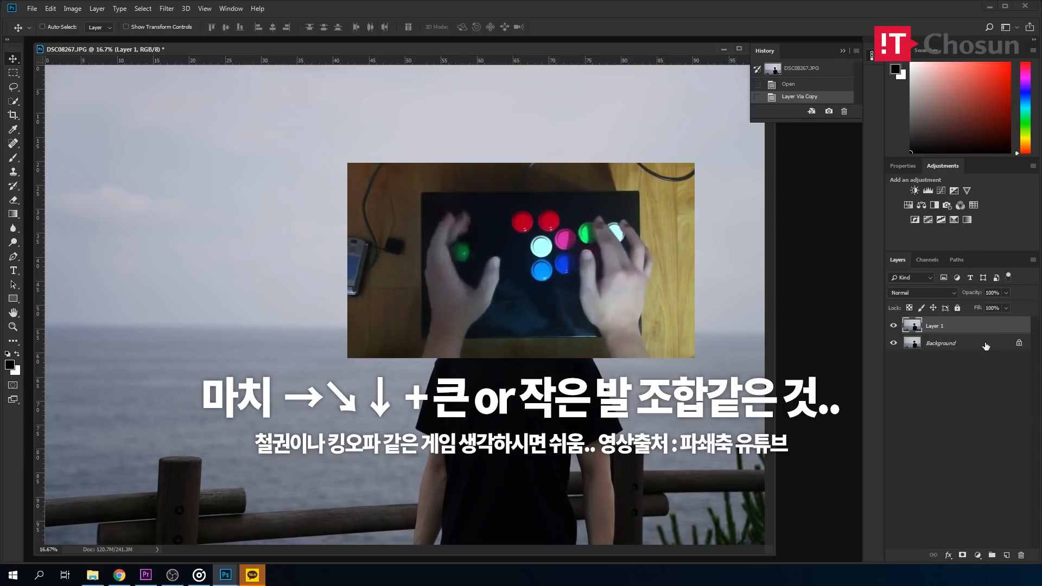
key("Delete")
Step: Duplicate the Background layer and apply Auto Tone, Auto Contrast and Auto Color to the copy
left_click_drag(976, 330, 1010, 554)
key("ctrl+shift+l")
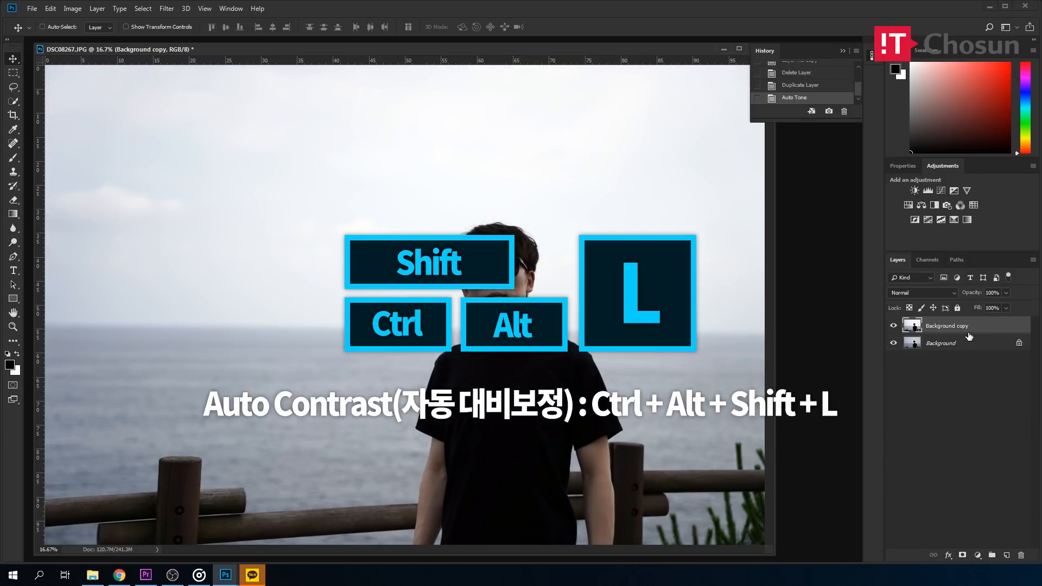
key("ctrl+alt+shift+l")
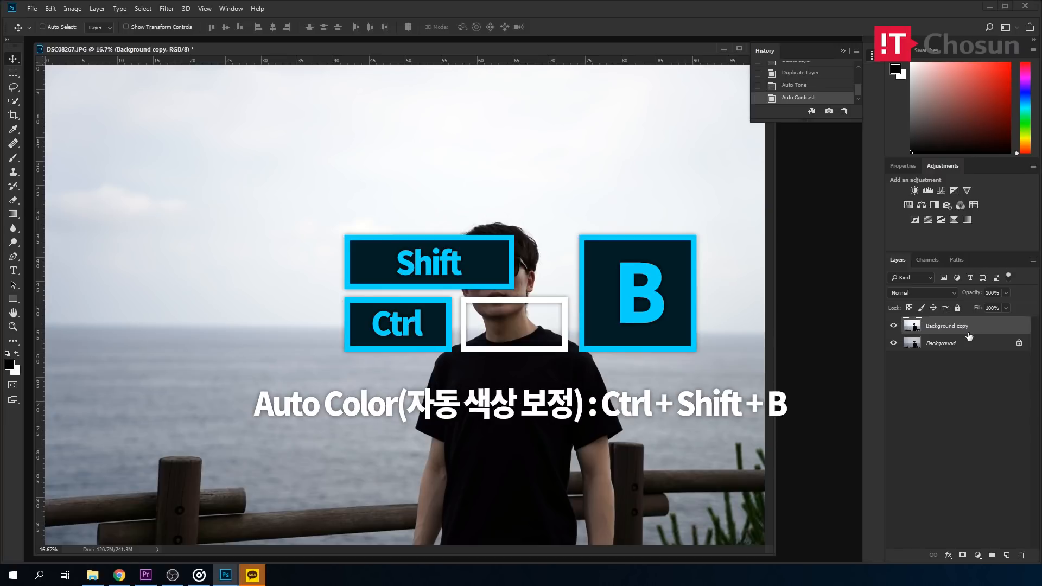
key("ctrl+shift+b")
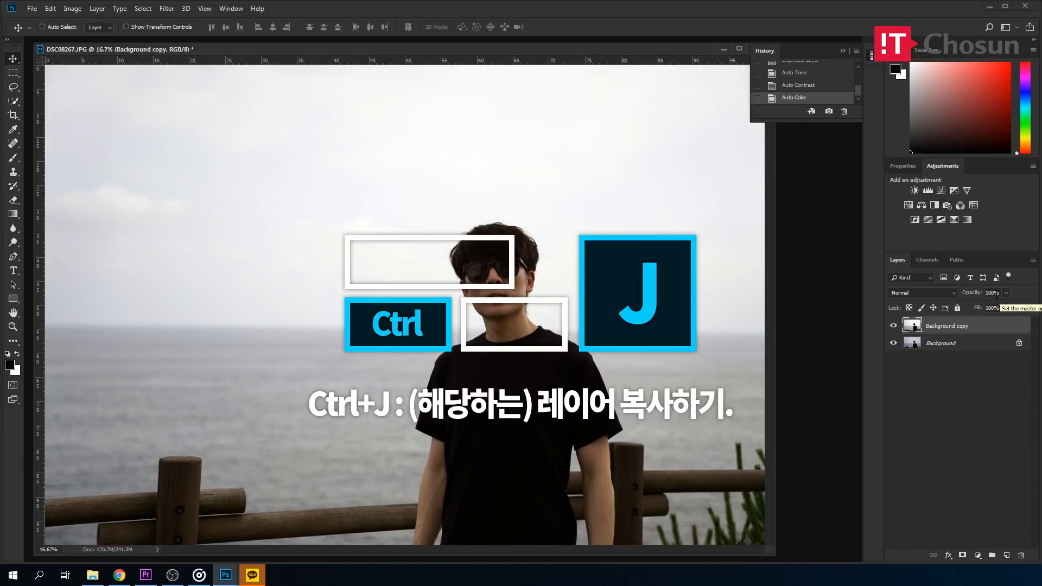
Step: Lower the opacity of the Background copy layer to 75%
left_click(986, 343)
left_click(987, 325)
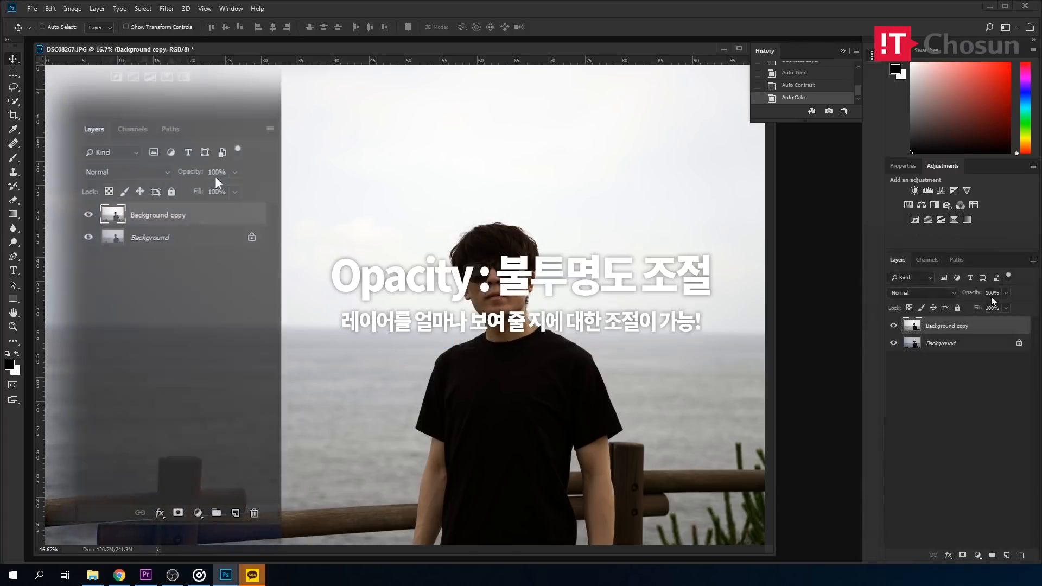
left_click(991, 294)
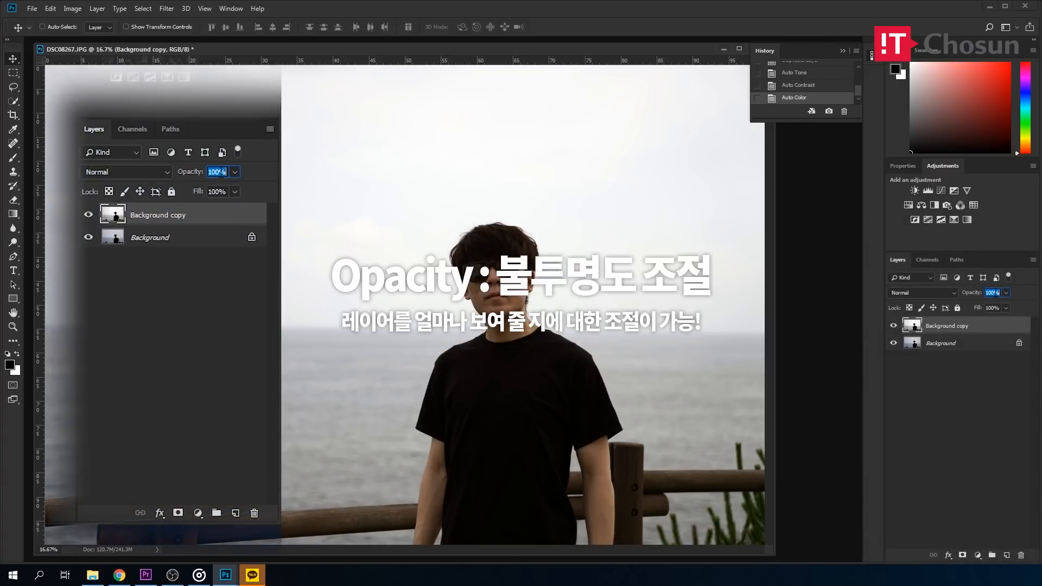
left_click(1005, 293)
mouse_move(989, 303)
left_mouse_down()
mouse_move(975, 303)
mouse_move(993, 305)
left_mouse_up()
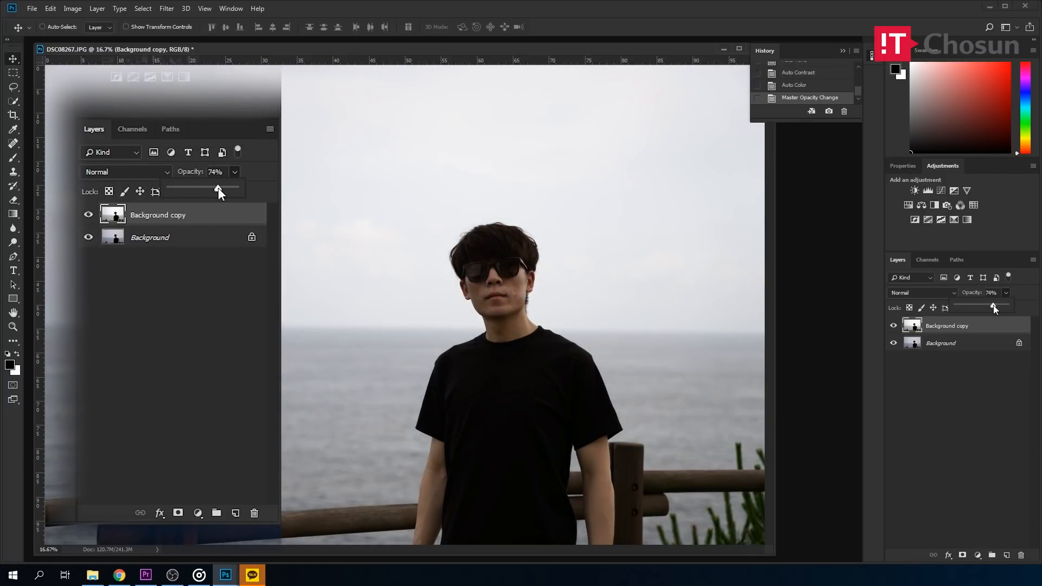
left_click(1004, 294)
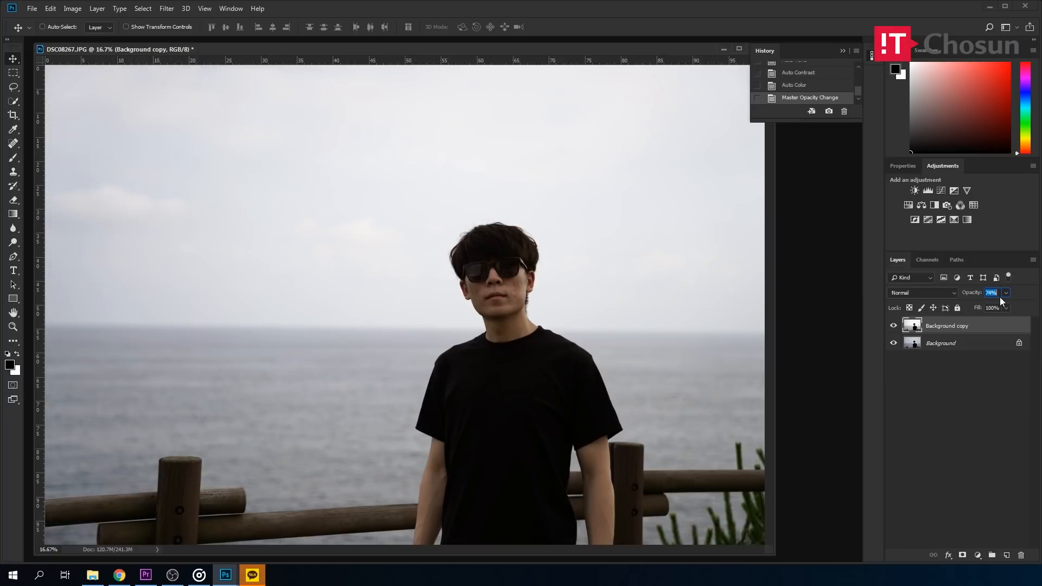
left_click(949, 418)
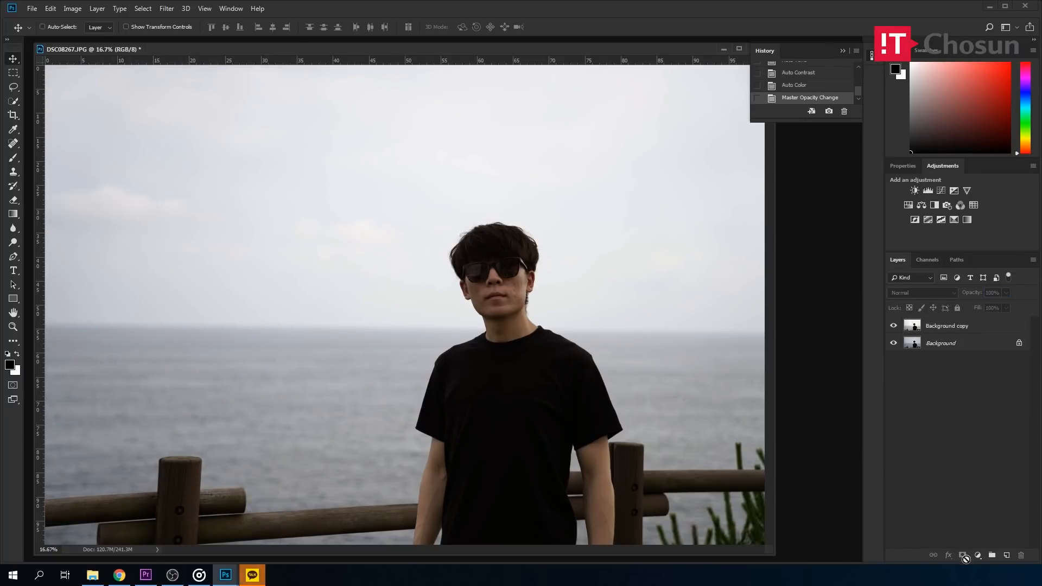
left_click(990, 332)
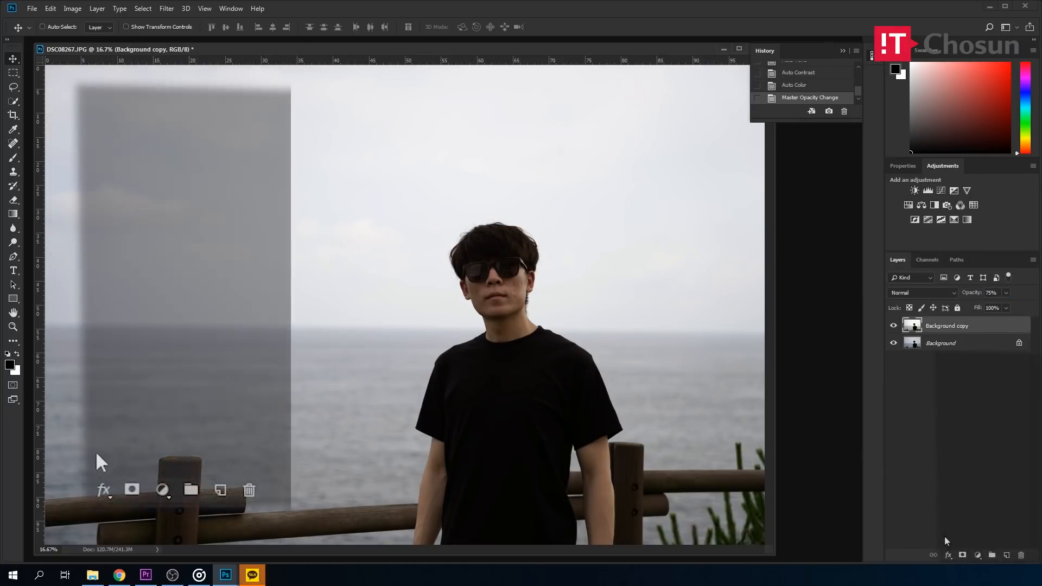
Step: Narrow the application window slightly and examine the available fill and adjustment layer types
left_click(978, 556)
left_click(978, 556)
left_click(978, 556)
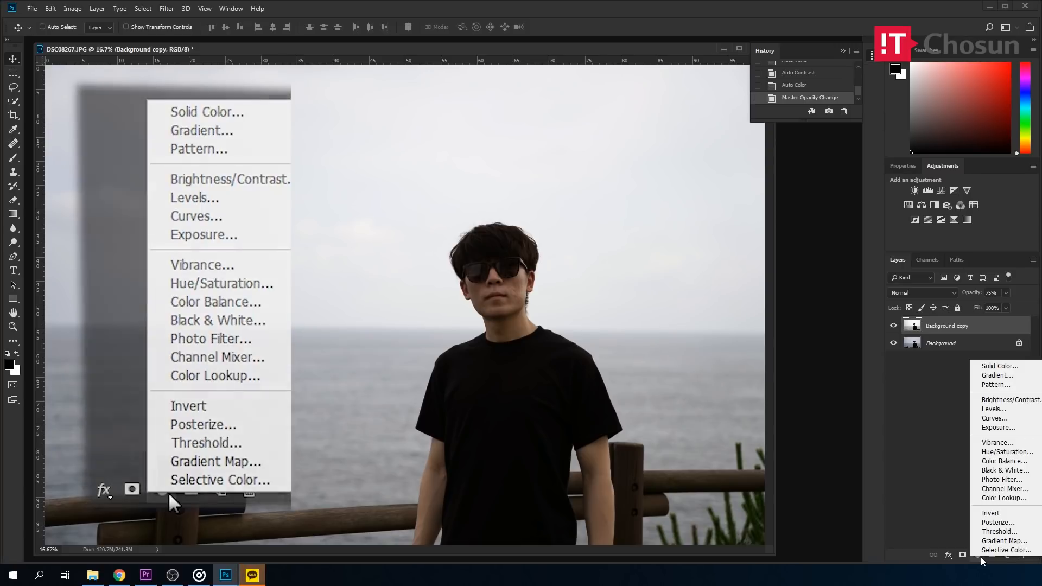
left_click(982, 554)
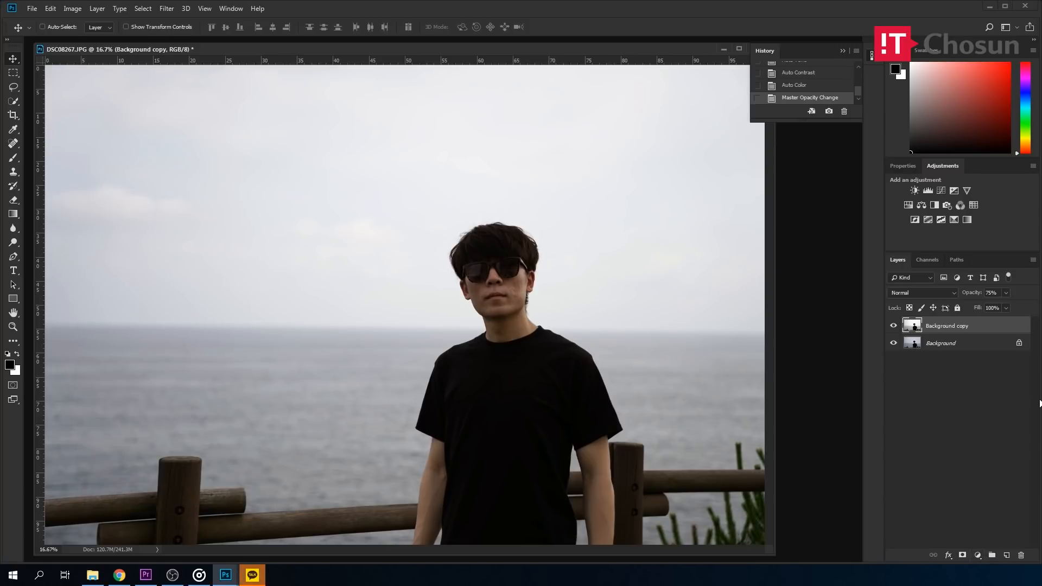
left_click_drag(1040, 401, 1022, 402)
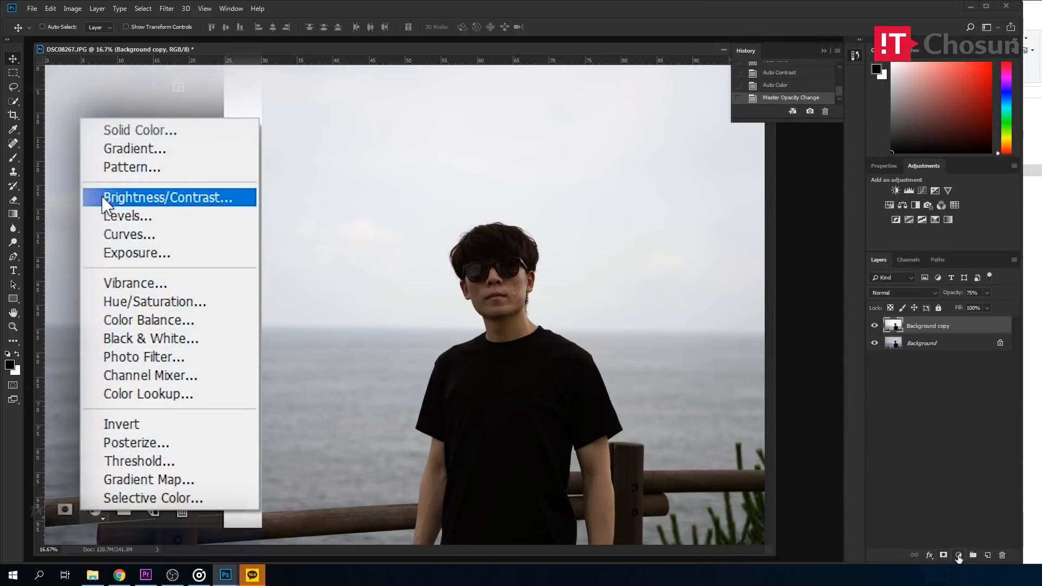
left_click(957, 555)
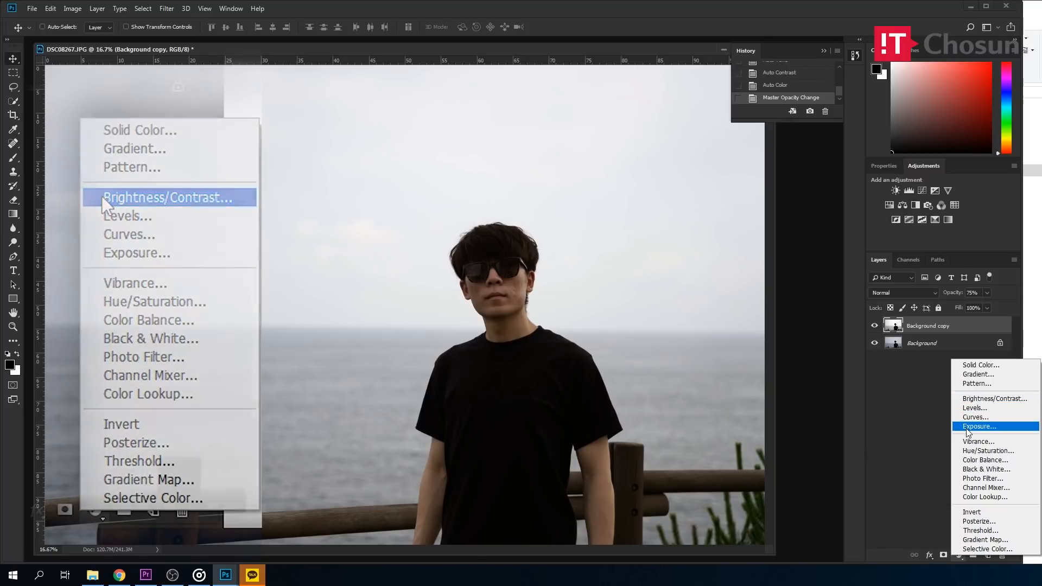
left_click(940, 472)
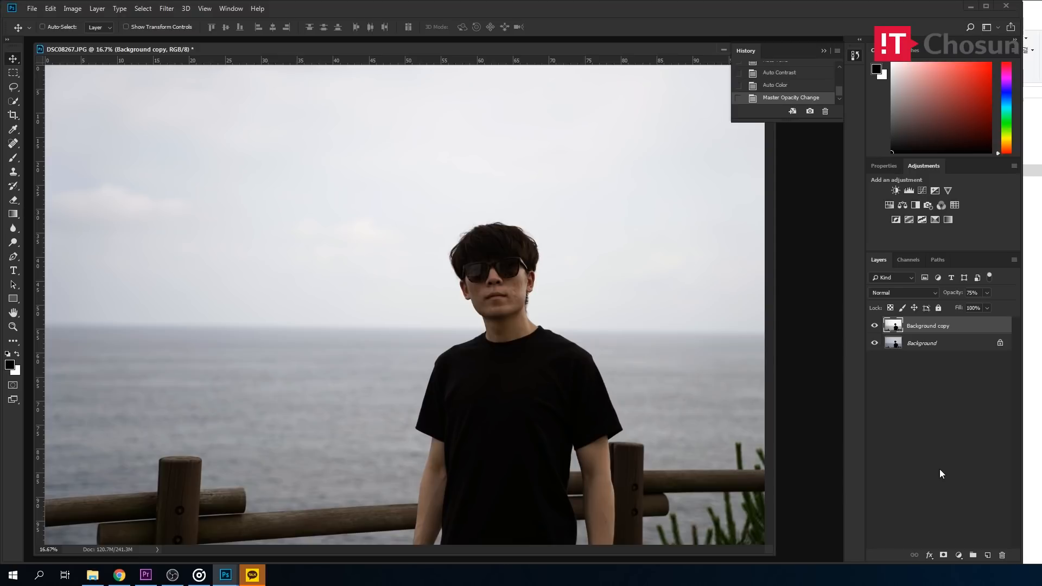
left_click(960, 555)
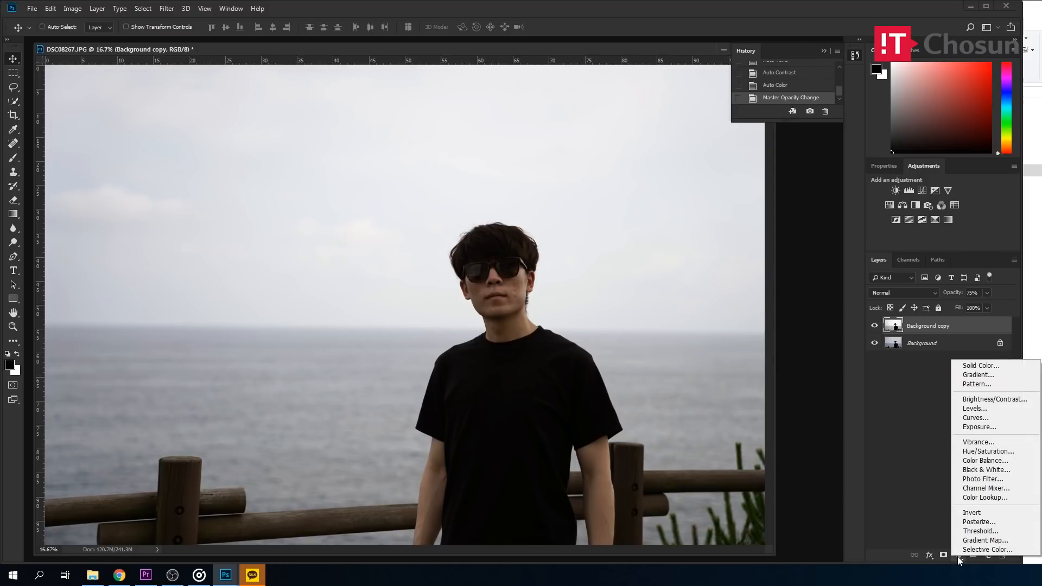
left_click(958, 556)
Step: Duplicate the Background layer again and add an empty layer named Layer 1 above the new copy
left_click(936, 364)
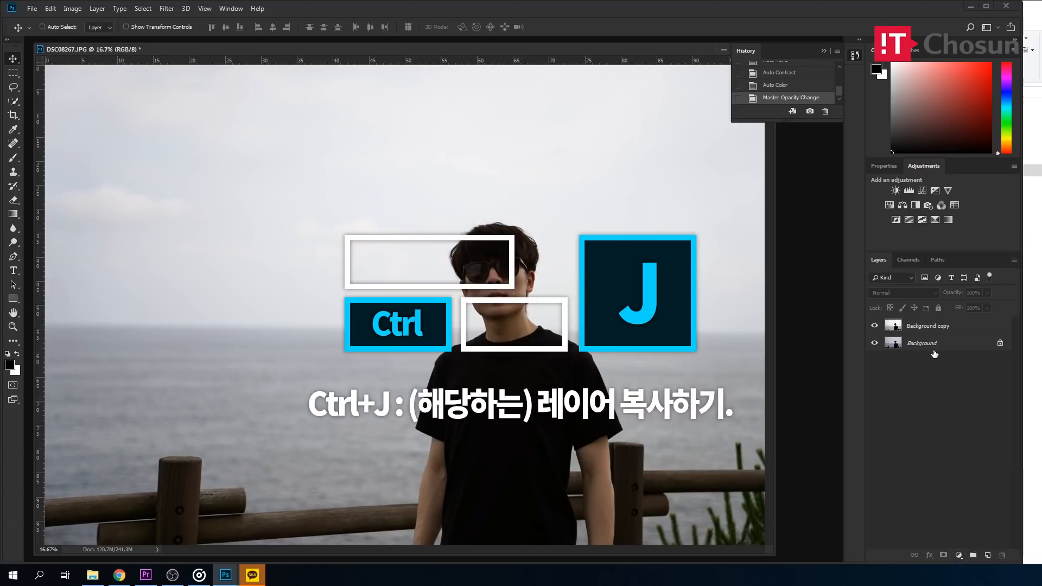
left_click(935, 345)
key("ctrl+j")
key("ctrl+shift+n")
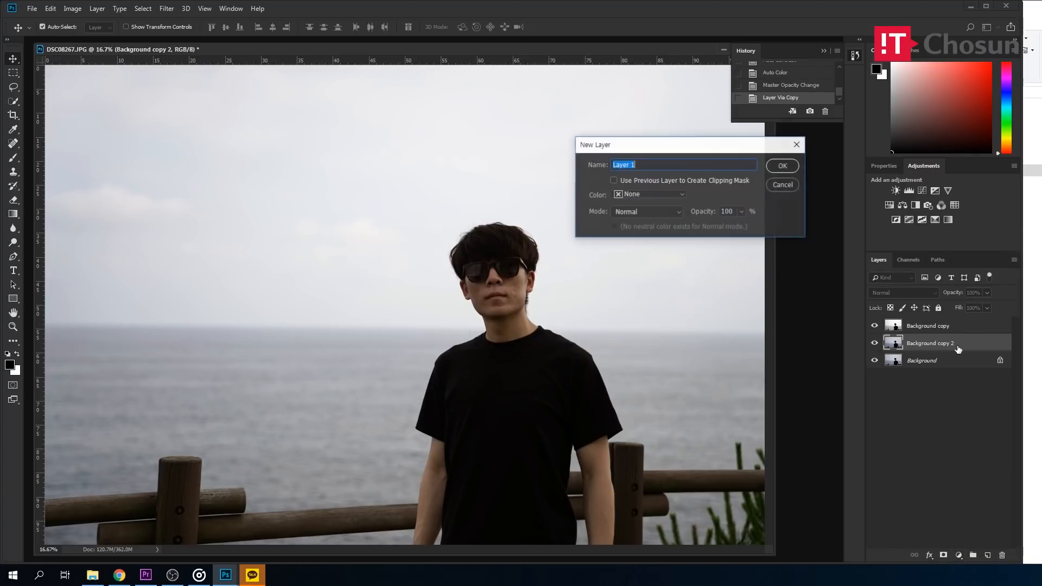
key("Return")
Step: Select Background copy 2 together with Background, merge the two layers, and undo the merge
left_click(965, 360)
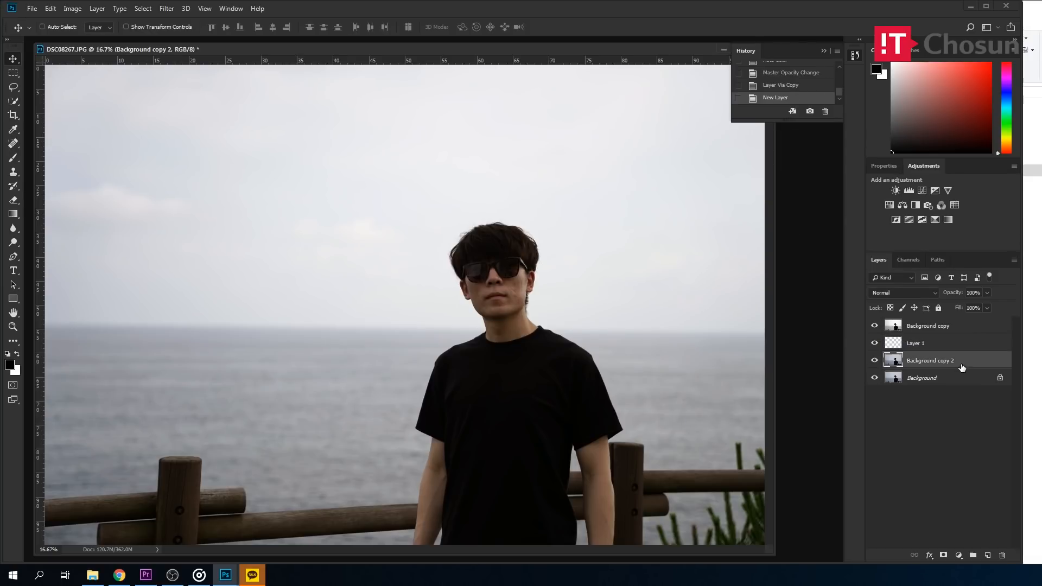
left_click(957, 378)
left_click(959, 362)
left_click(960, 380)
left_click(961, 367)
left_click(960, 378)
left_click(959, 361)
left_click(964, 384)
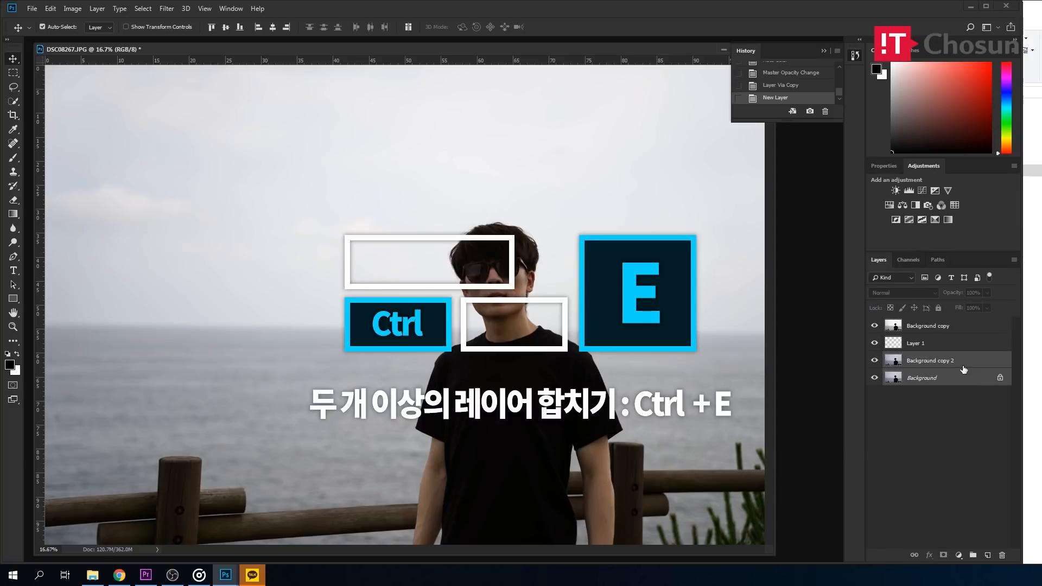
key("ctrl+e")
key("ctrl+z")
Step: Merge all visible layers into the Background and undo that merge
left_click(967, 378)
left_click(958, 327, "shift")
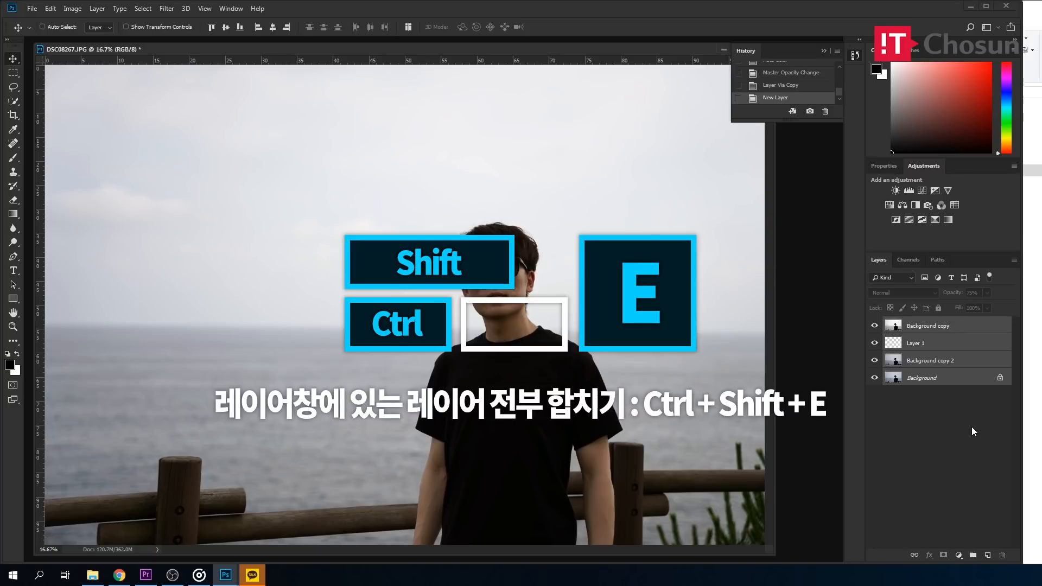
left_click(963, 380)
key("ctrl+shift+e")
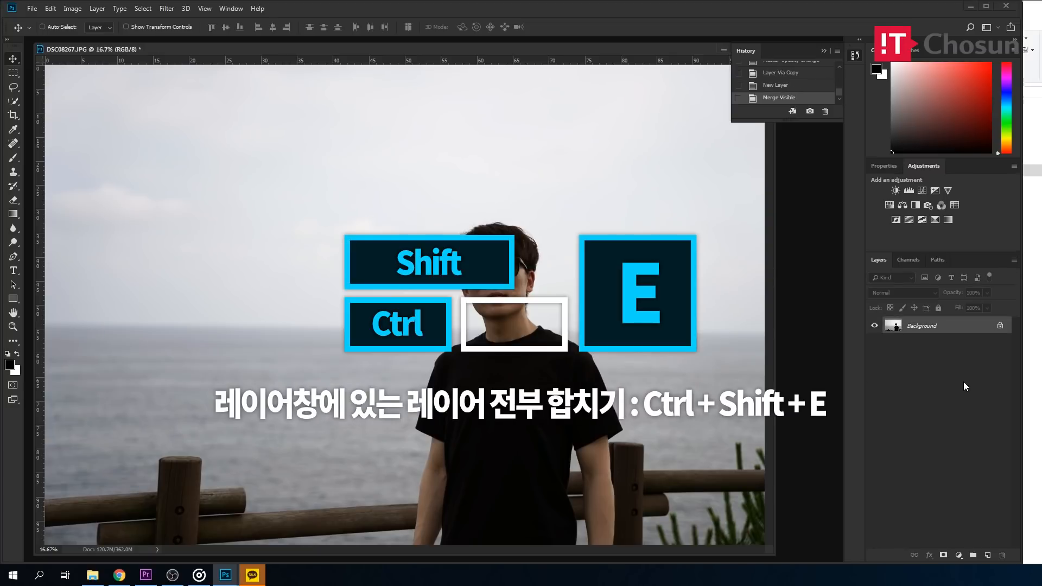
key("ctrl+z")
Step: Select all four layers, merge them into a single layer, and duplicate the merged layer
left_click(952, 328)
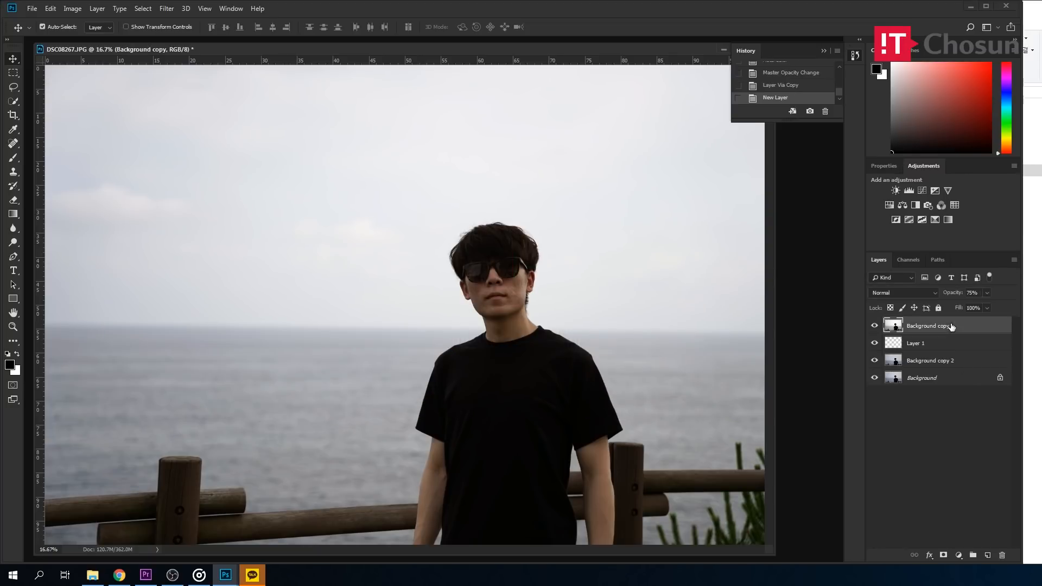
left_click(947, 382, "shift")
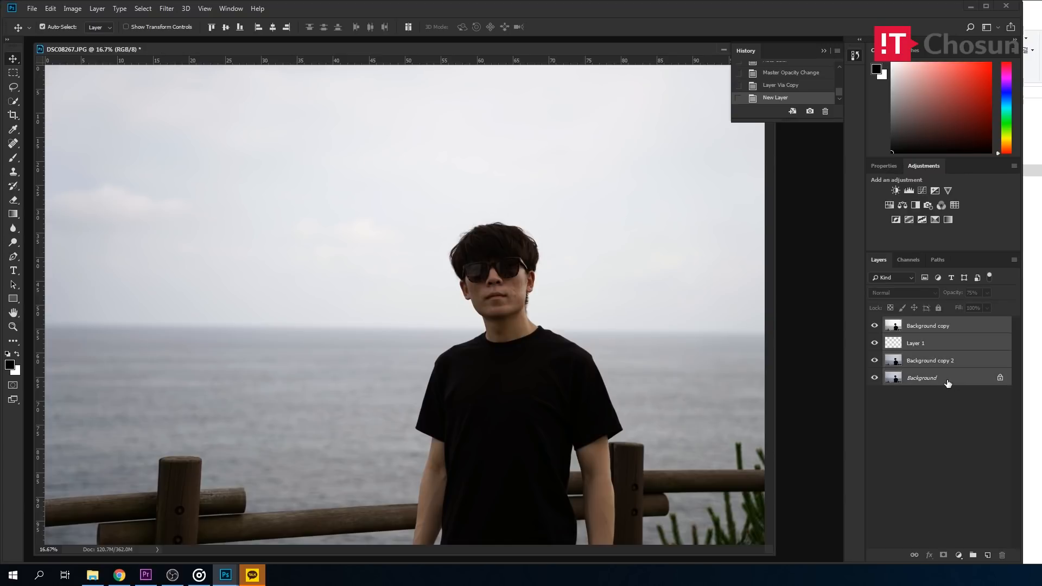
key("ctrl+shift+e")
key("ctrl+j")
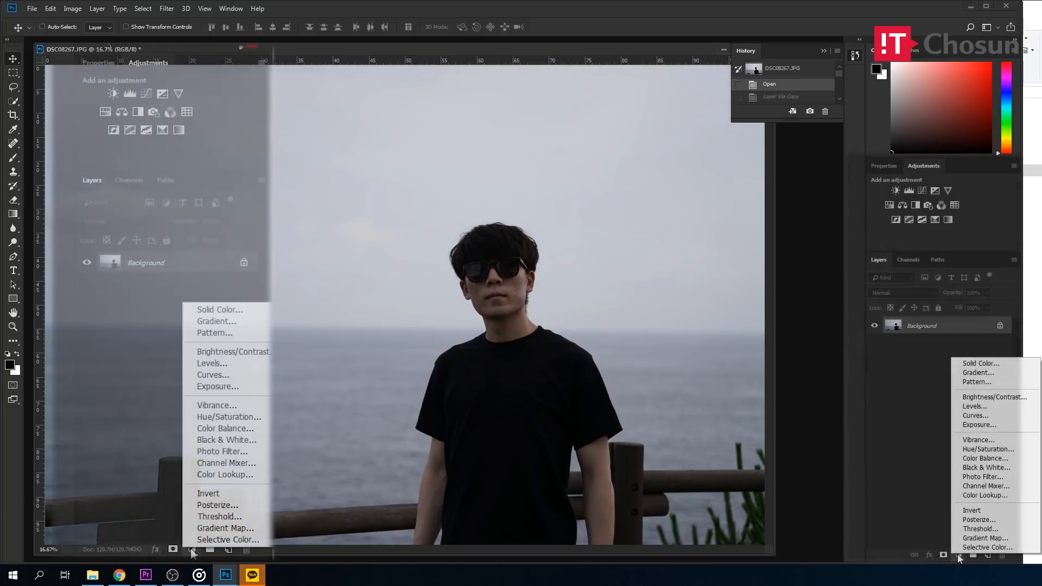
Step: Add a Brightness/Contrast adjustment layer above the Background and moderately raise both its brightness and its contrast
left_click(997, 398)
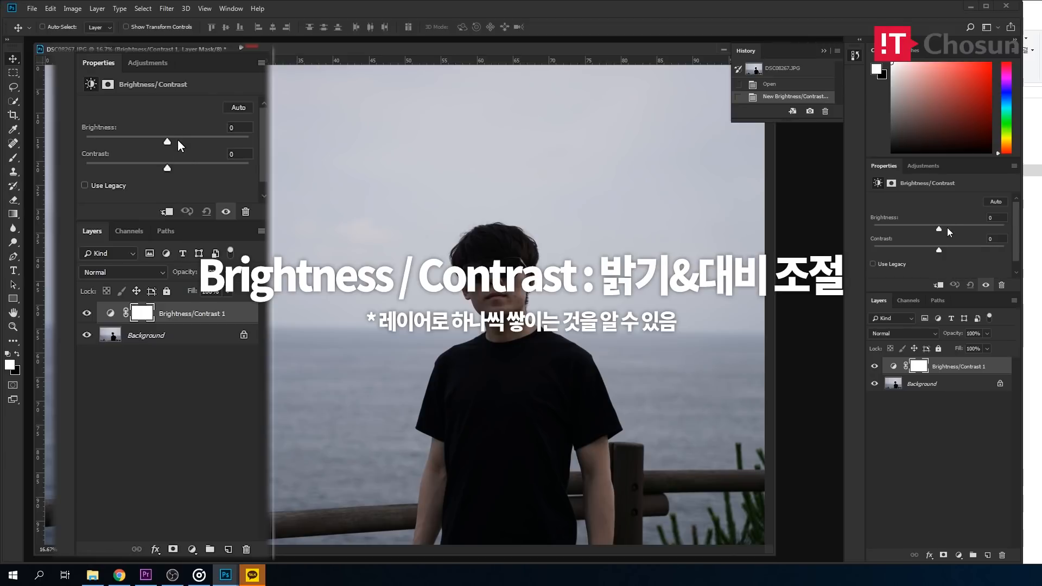
left_click_drag(167, 142, 211, 166)
mouse_move(975, 246)
left_mouse_down()
mouse_move(985, 246)
mouse_move(869, 236)
mouse_move(959, 234)
left_mouse_up()
left_click(994, 204)
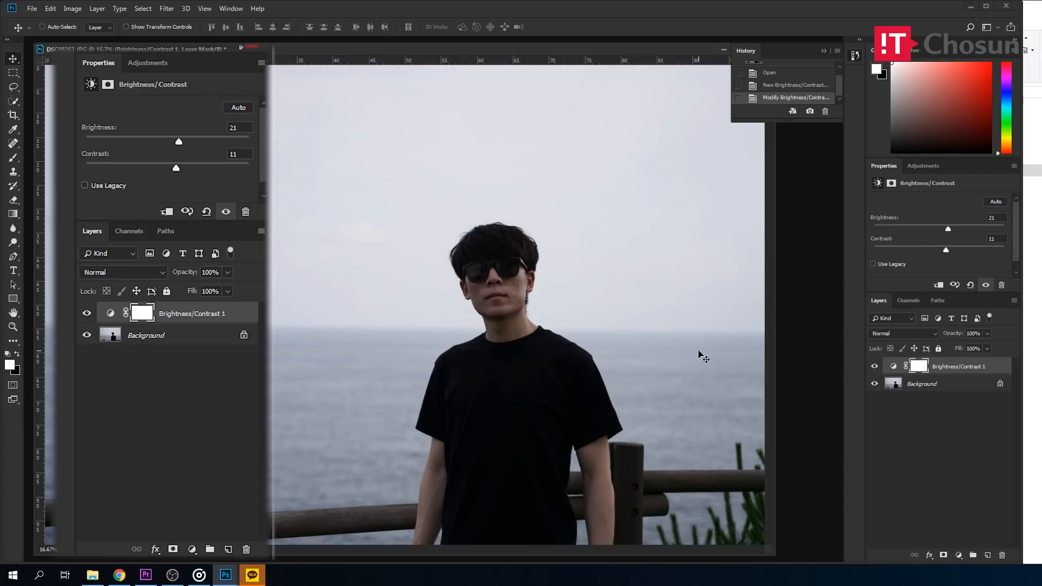
left_click_drag(945, 228, 952, 252)
Step: Add a Levels adjustment layer and set its RGB midtone input level to 0.96
left_click(959, 555)
left_click(971, 405)
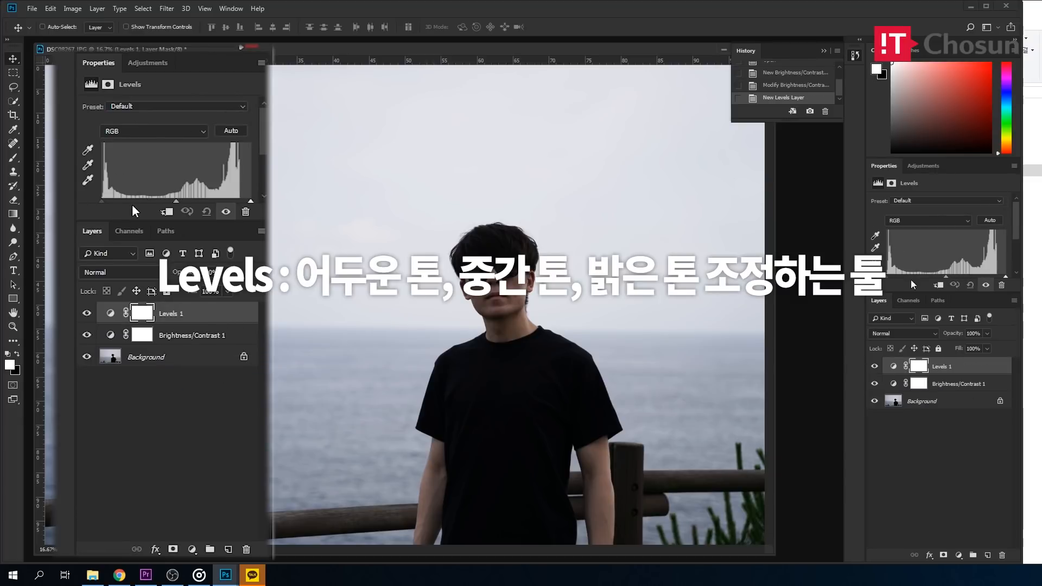
left_click_drag(135, 223, 141, 294)
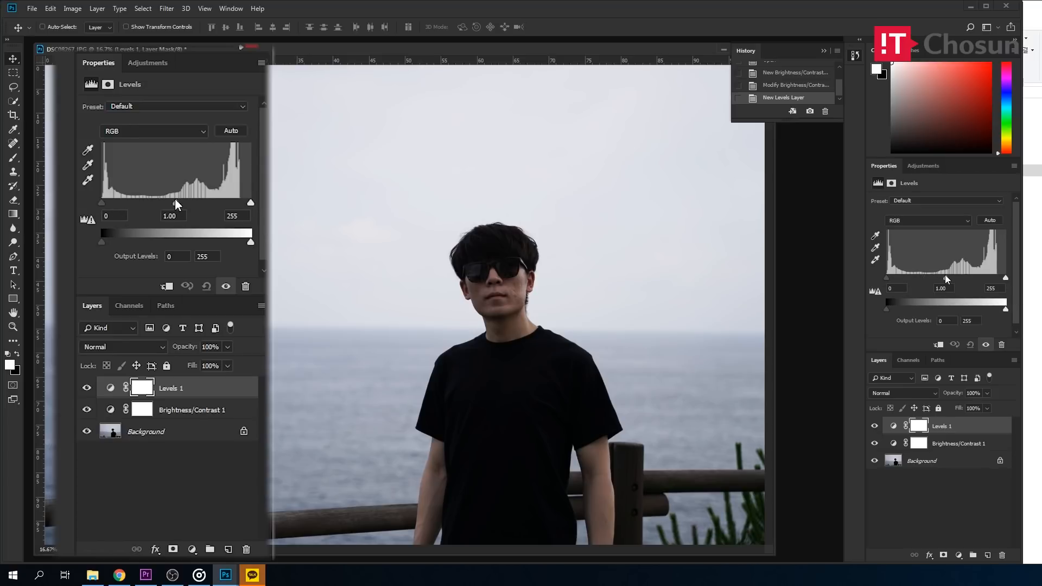
mouse_move(175, 198)
left_mouse_down()
mouse_move(151, 201)
mouse_move(173, 200)
left_mouse_up()
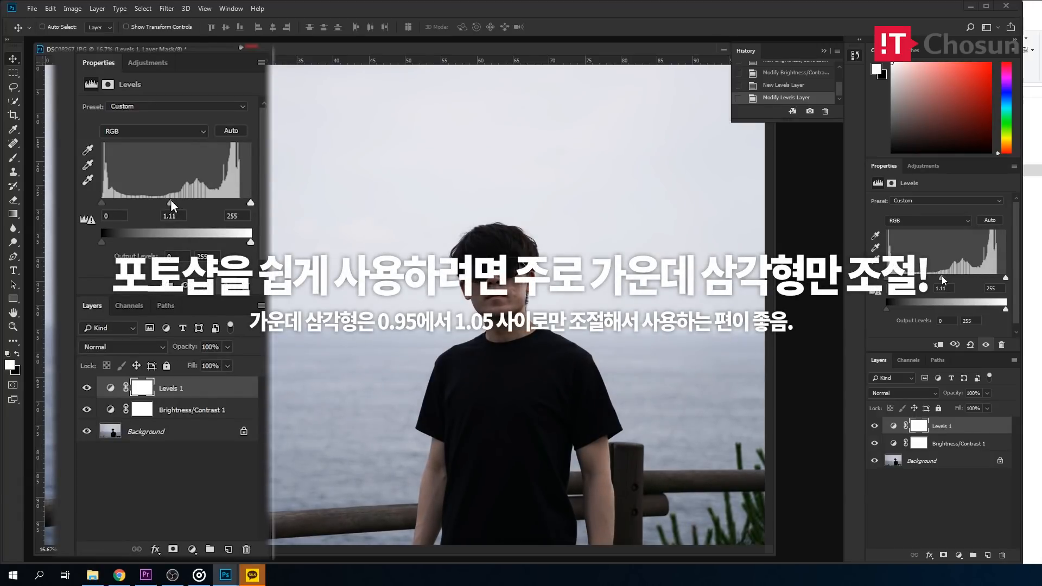
left_click_drag(175, 202, 178, 202)
Step: Add a Curves adjustment layer and shape its RGB curve into an S, raising the highlights and placing the shadow point at input 64, output 52
left_click(192, 549)
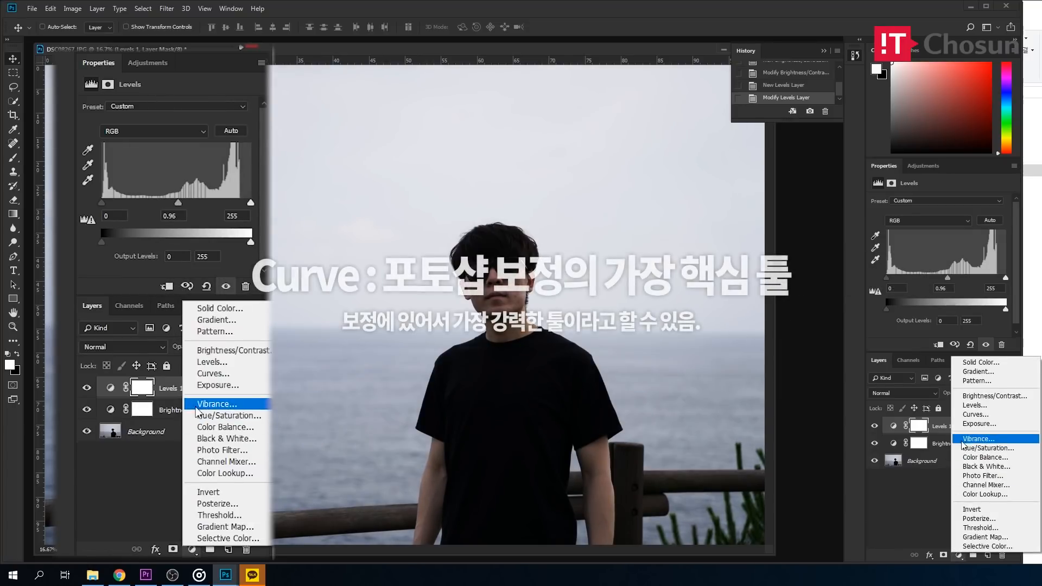
left_click(213, 373)
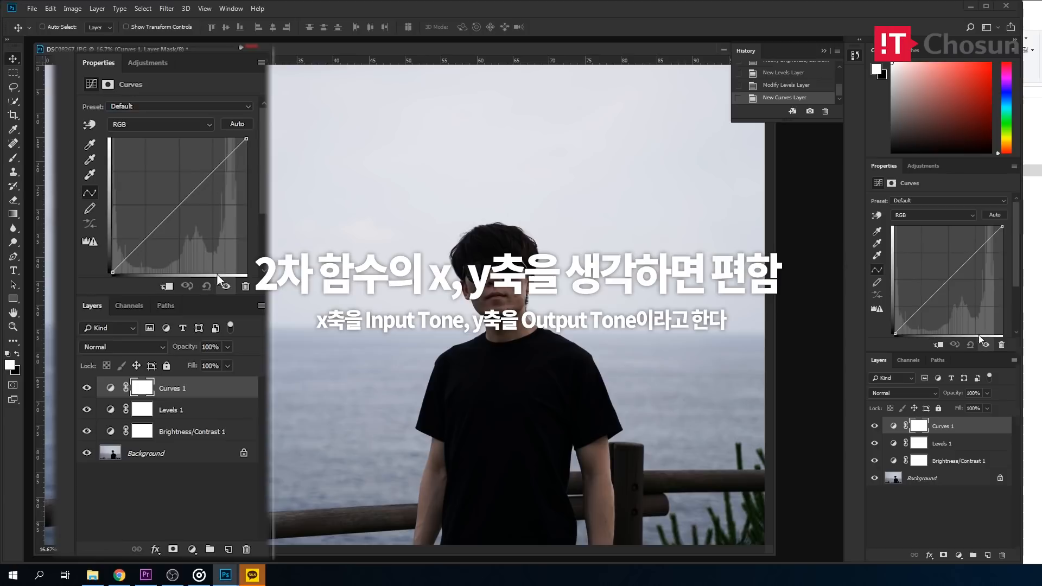
mouse_move(1017, 287)
left_mouse_down()
mouse_move(1015, 305)
mouse_move(1011, 294)
left_mouse_up()
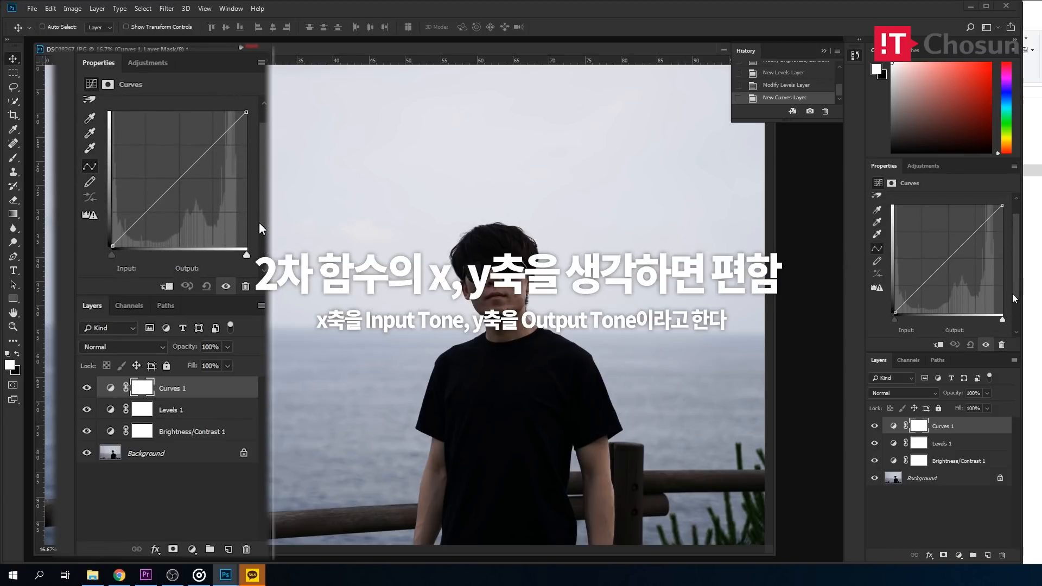
left_click_drag(970, 353, 969, 395)
left_click_drag(1015, 333, 1013, 310)
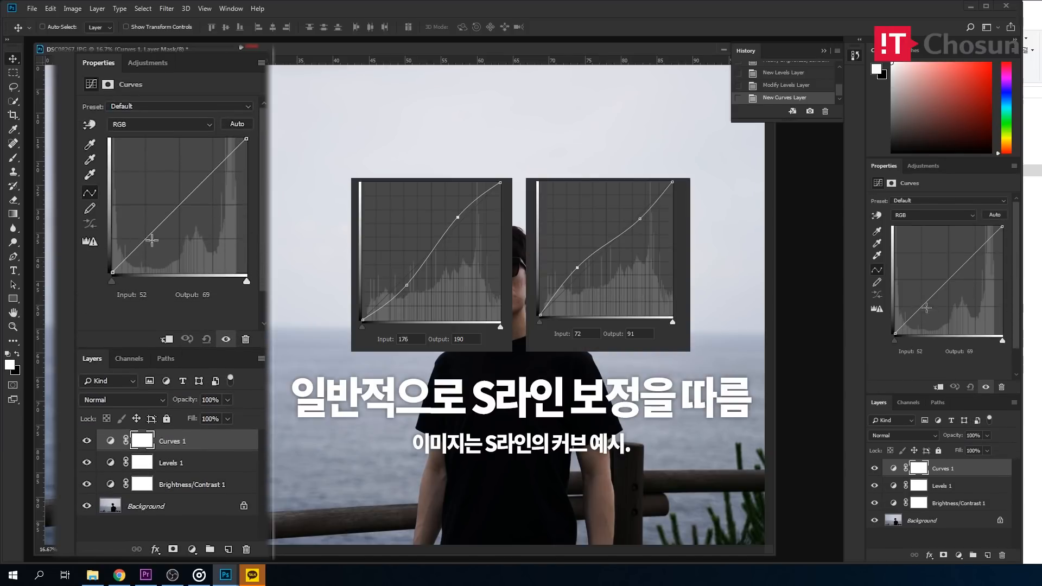
left_click_drag(216, 156, 213, 160)
left_click_drag(139, 229, 148, 245)
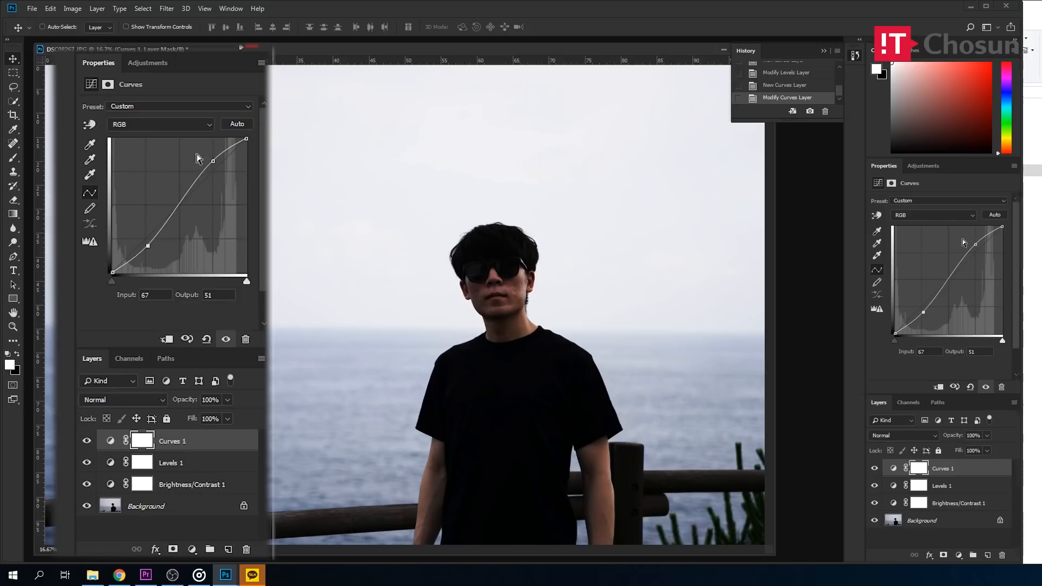
left_click_drag(212, 160, 215, 159)
left_click_drag(146, 244, 145, 244)
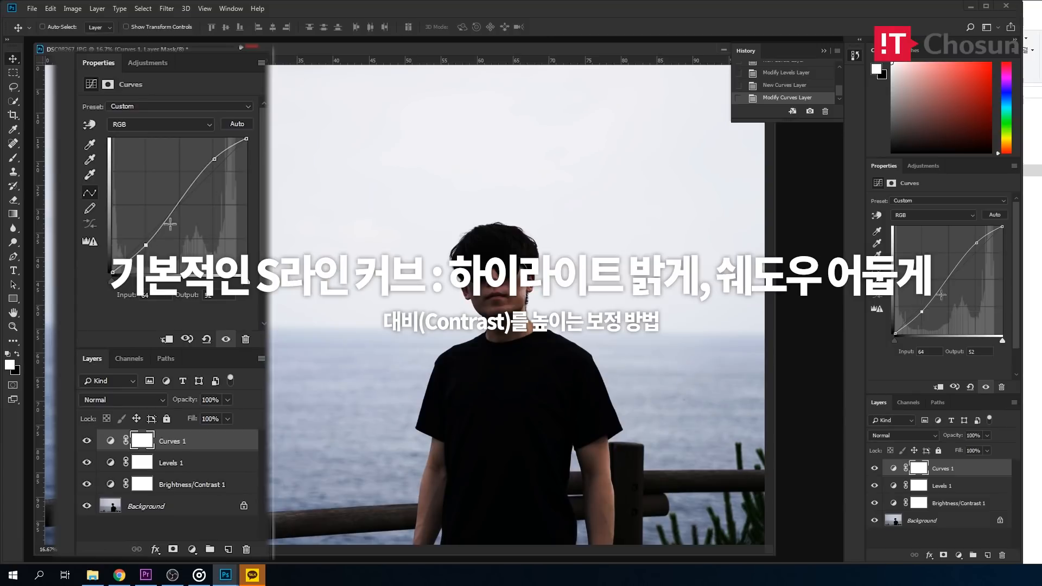
Step: Reshape the RGB curve into an inverse S with lowered highlights, the shadow point at input 56, output 71, and a midpoint at 128, 128
left_click_drag(214, 160, 220, 165)
left_click_drag(146, 245, 144, 236)
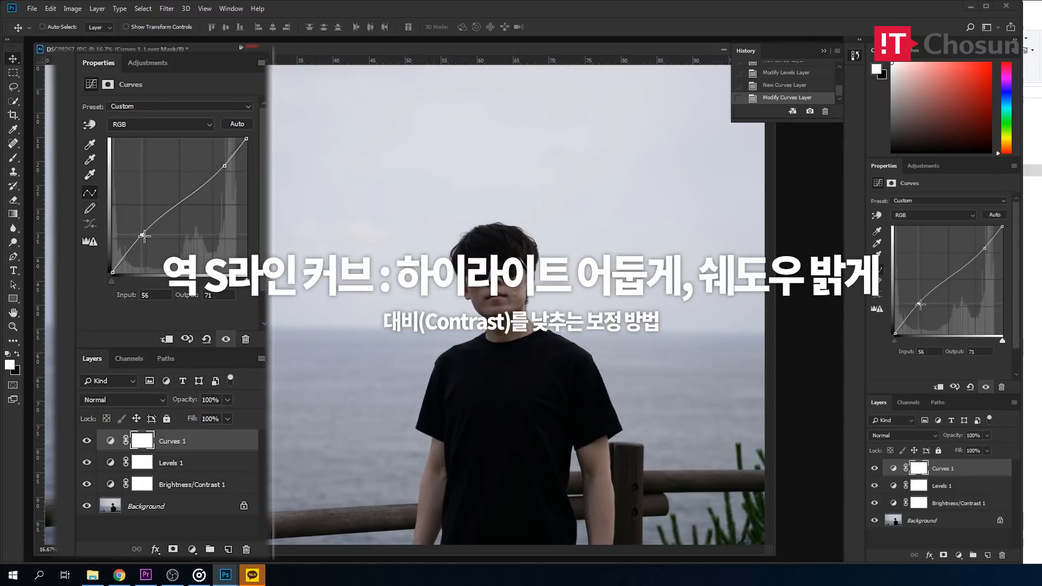
left_click(179, 204)
left_click_drag(179, 204, 179, 206)
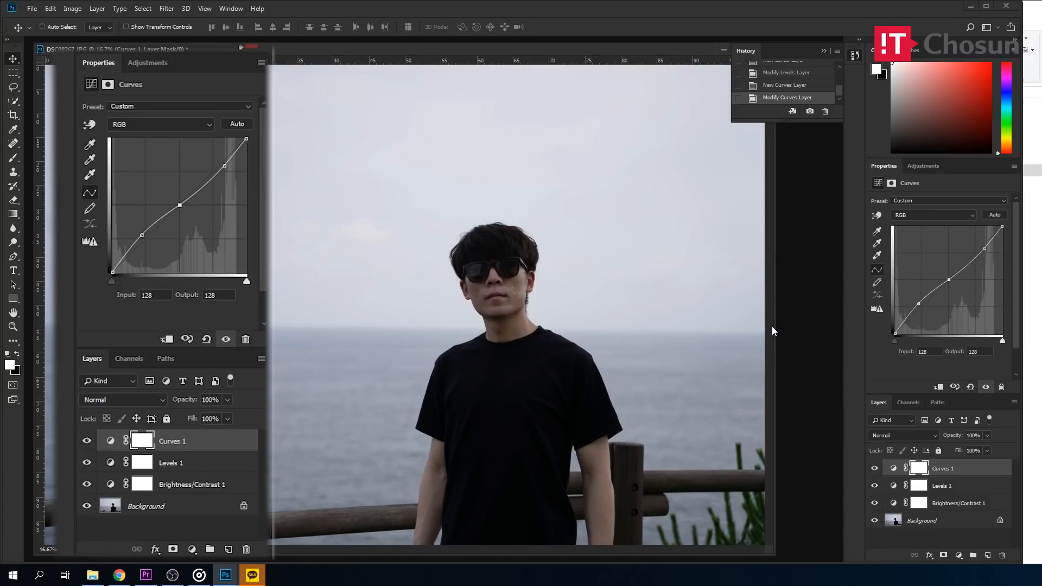
Step: Examine the separate Red, Green and Blue curves of the Curves layer and return to the RGB curve
left_click(942, 213)
left_click(942, 213)
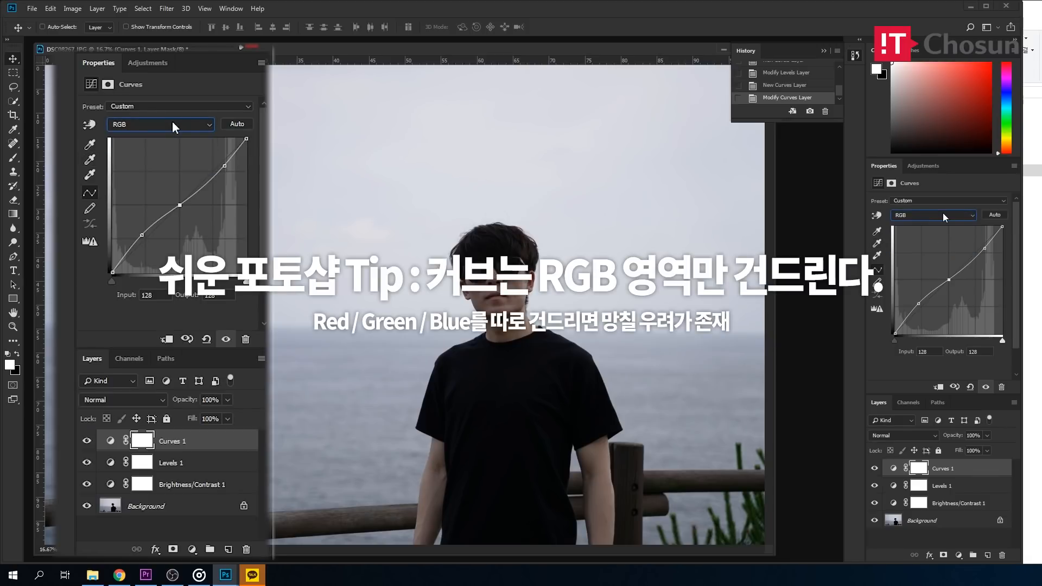
left_click(942, 213)
left_click(939, 232)
left_click(937, 217)
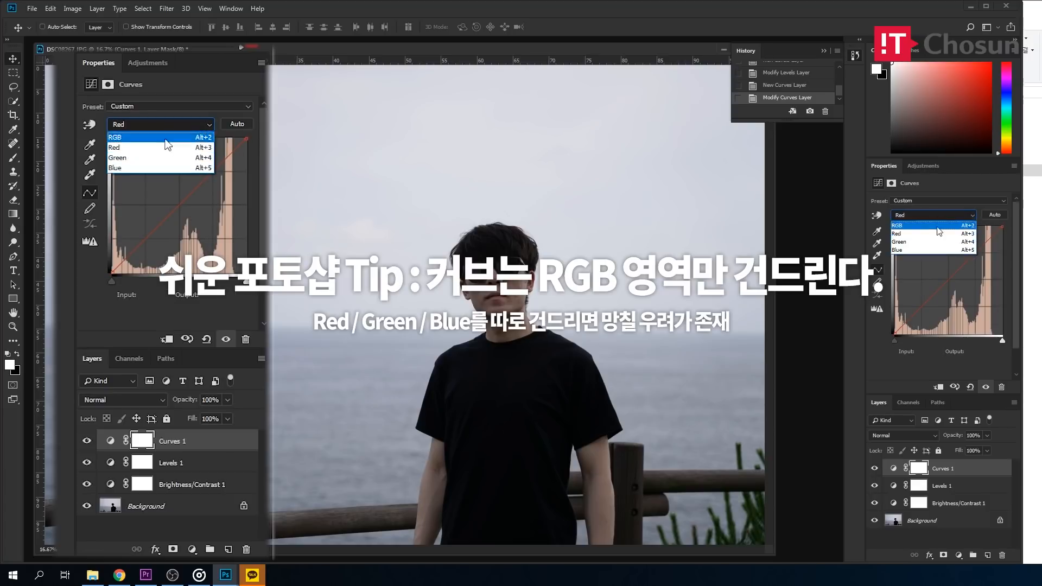
left_click(938, 242)
left_click(937, 217)
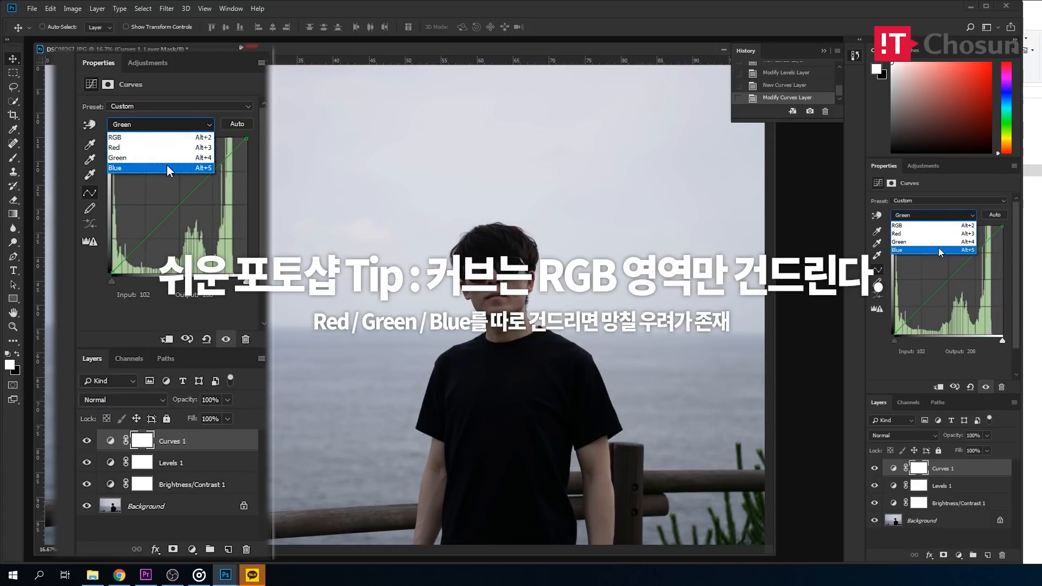
left_click(938, 250)
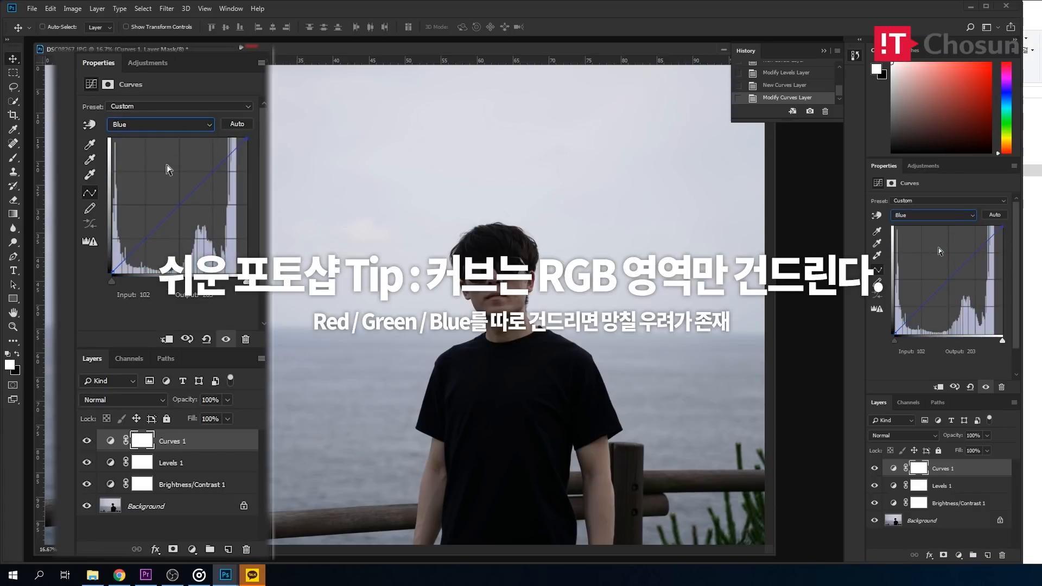
left_click(930, 214)
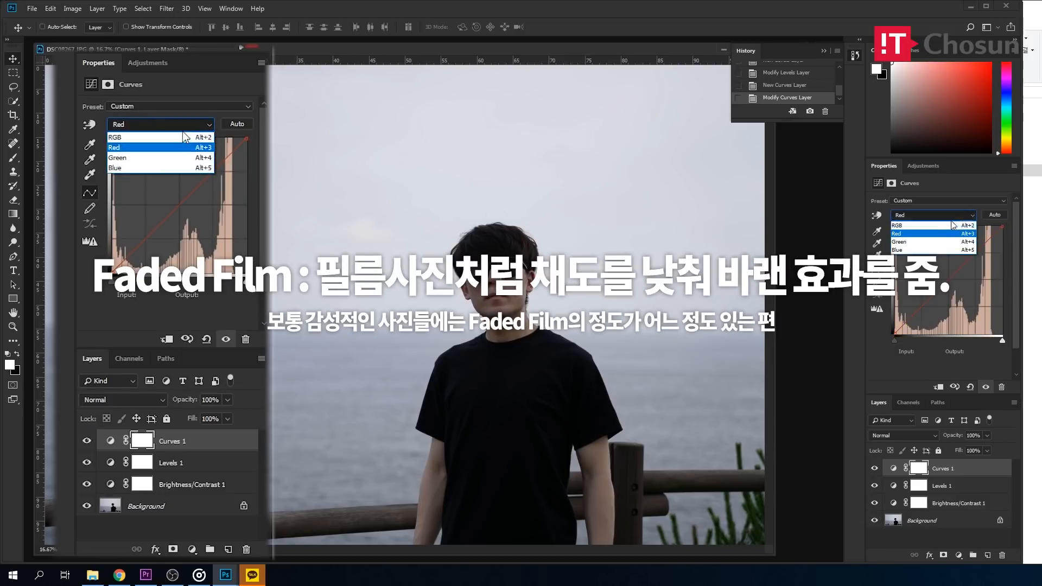
left_click(953, 224)
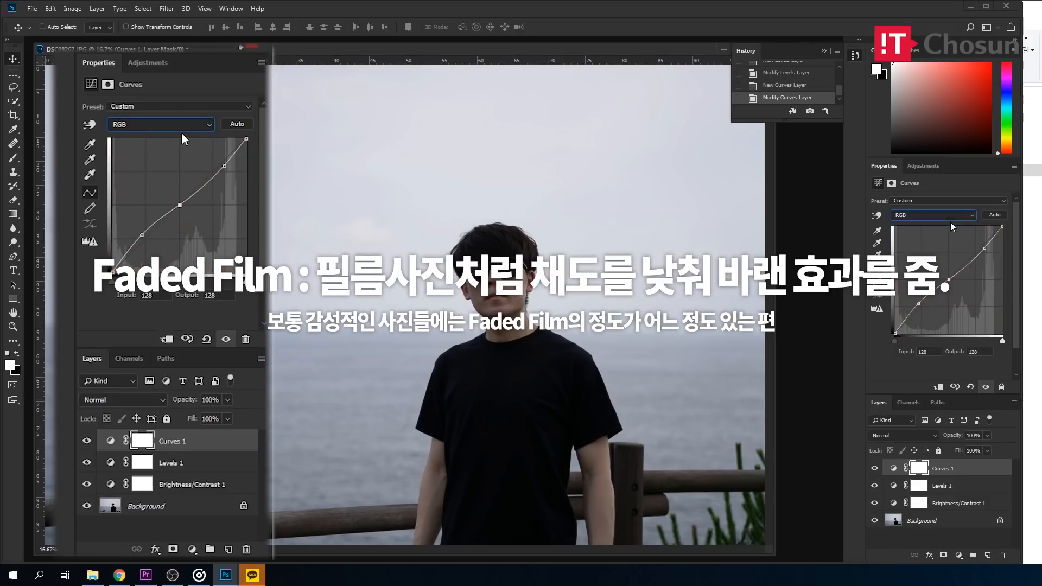
Step: Lift the RGB curve's black point to an output of about 13 and restore the S shape with points at 203, 217 and 60, 49
left_click(896, 332)
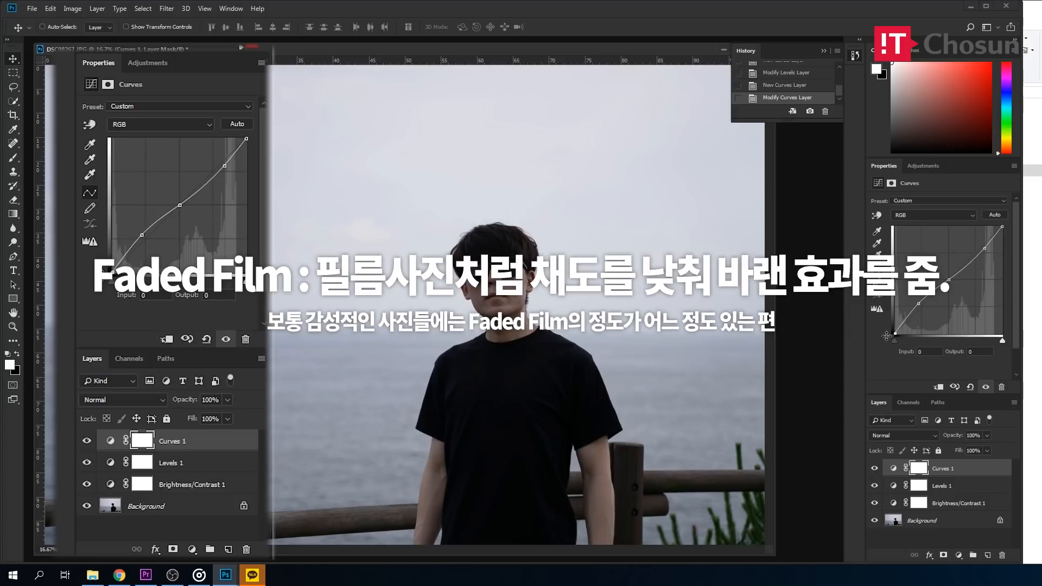
left_click_drag(895, 332, 885, 326)
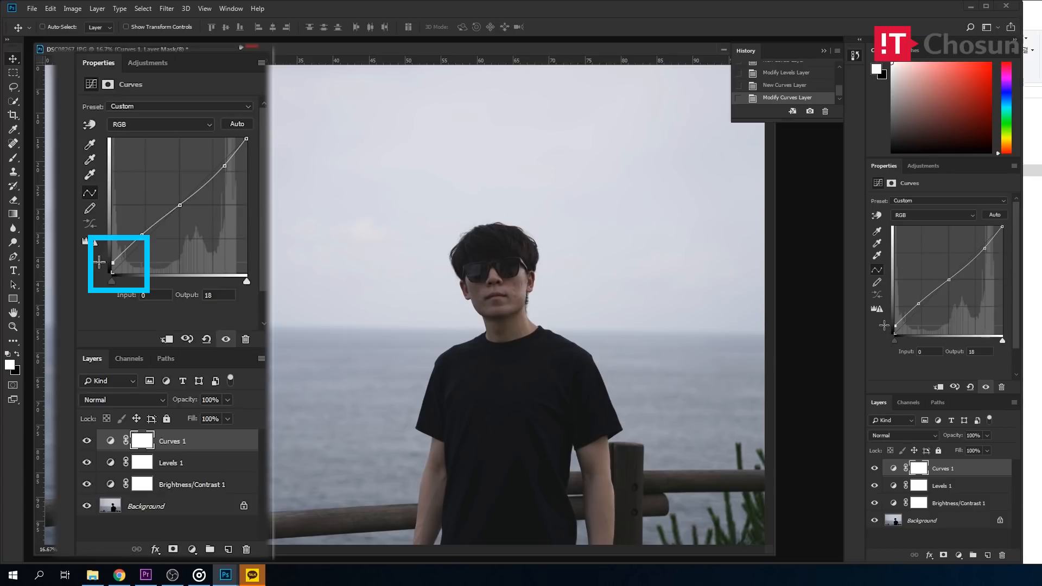
left_click_drag(884, 326, 883, 328)
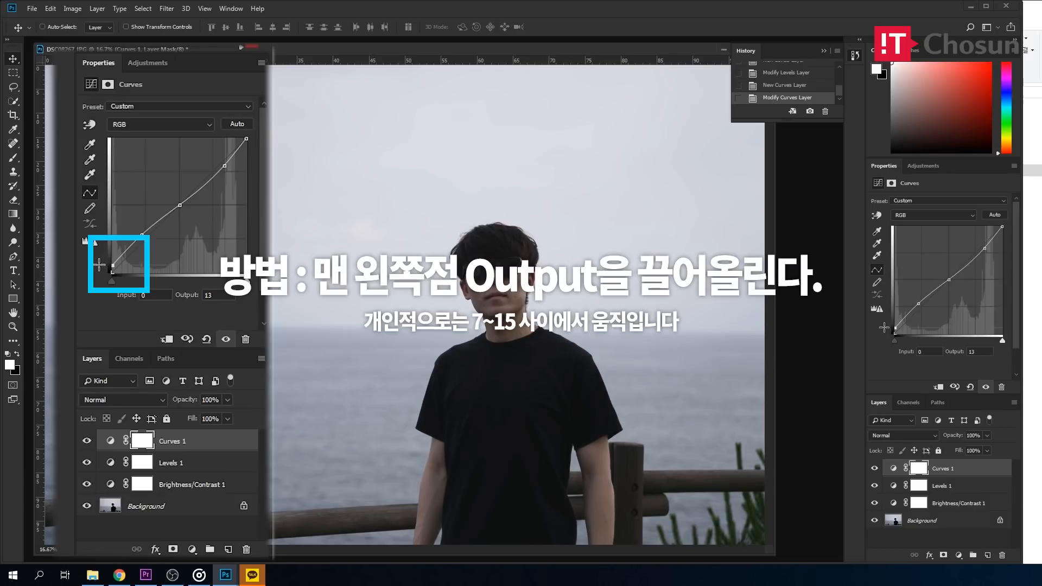
left_click_drag(881, 327, 881, 326)
left_click_drag(984, 249, 980, 242)
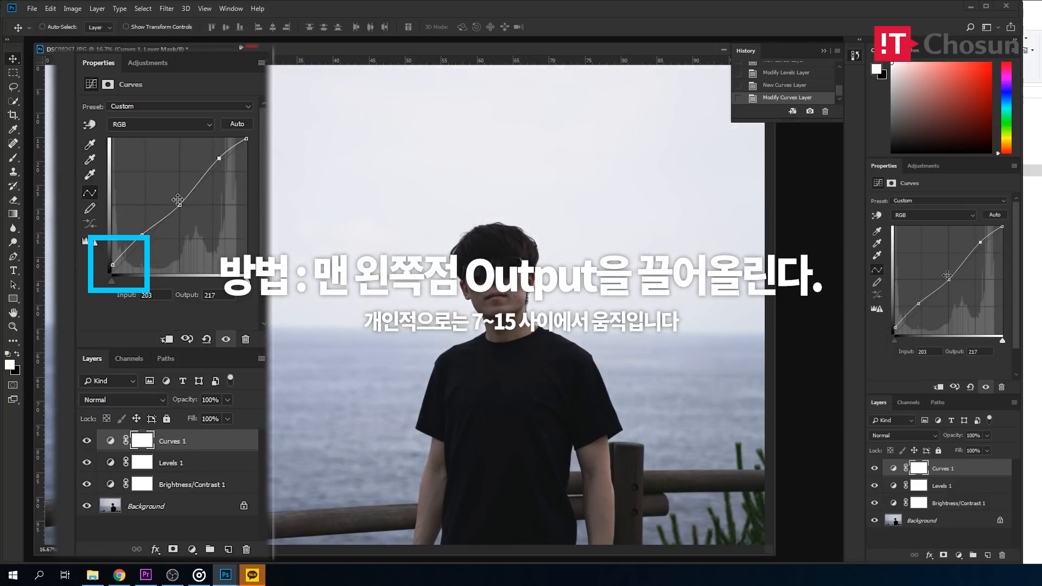
left_click_drag(918, 304, 920, 311)
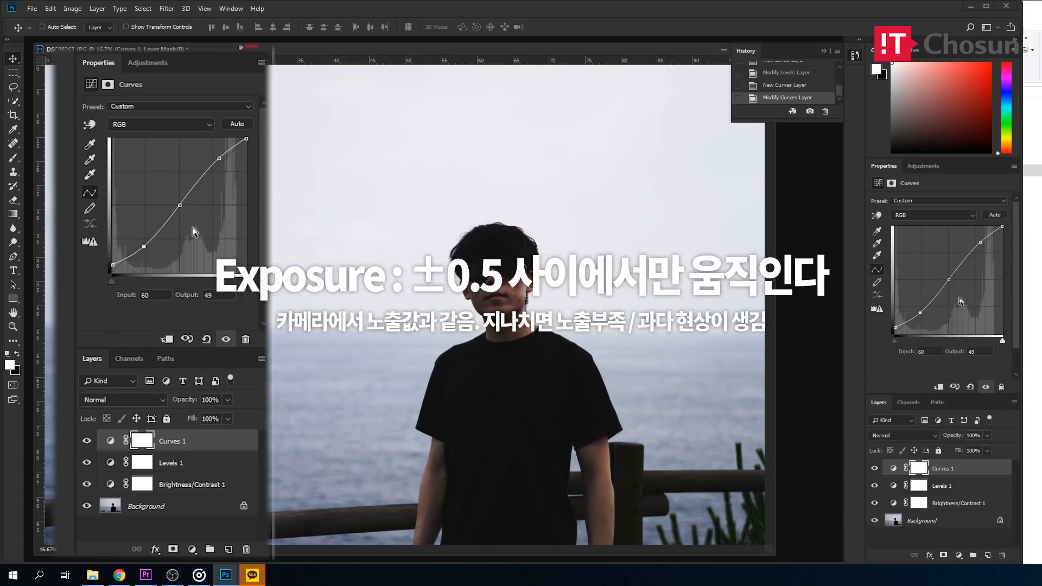
Step: Add an Exposure adjustment layer and, after trying lower and higher amounts, set its exposure to +0.33
left_click(192, 549)
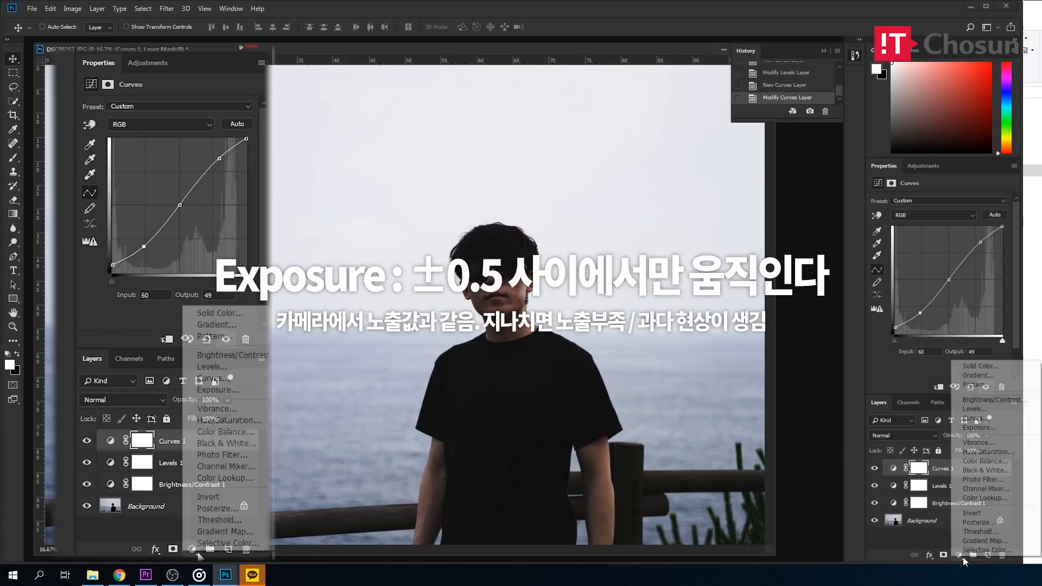
left_click(217, 391)
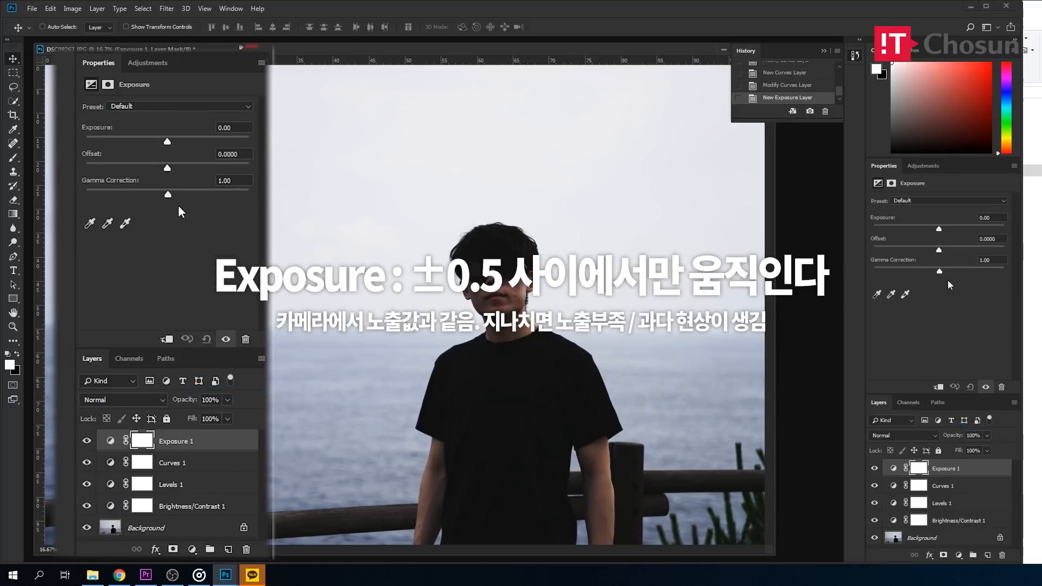
left_click(168, 138)
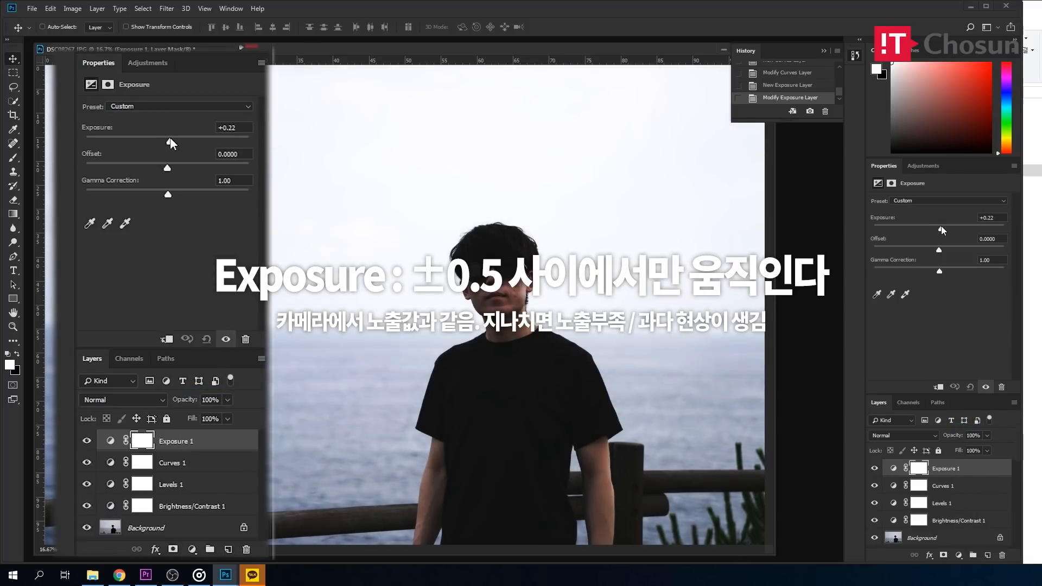
left_click(168, 138)
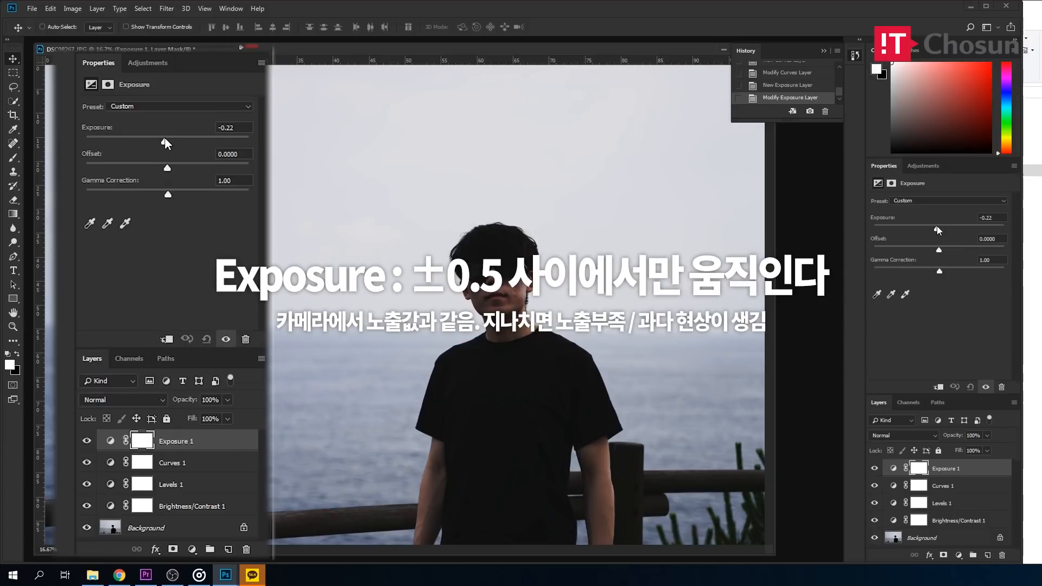
left_click(168, 138)
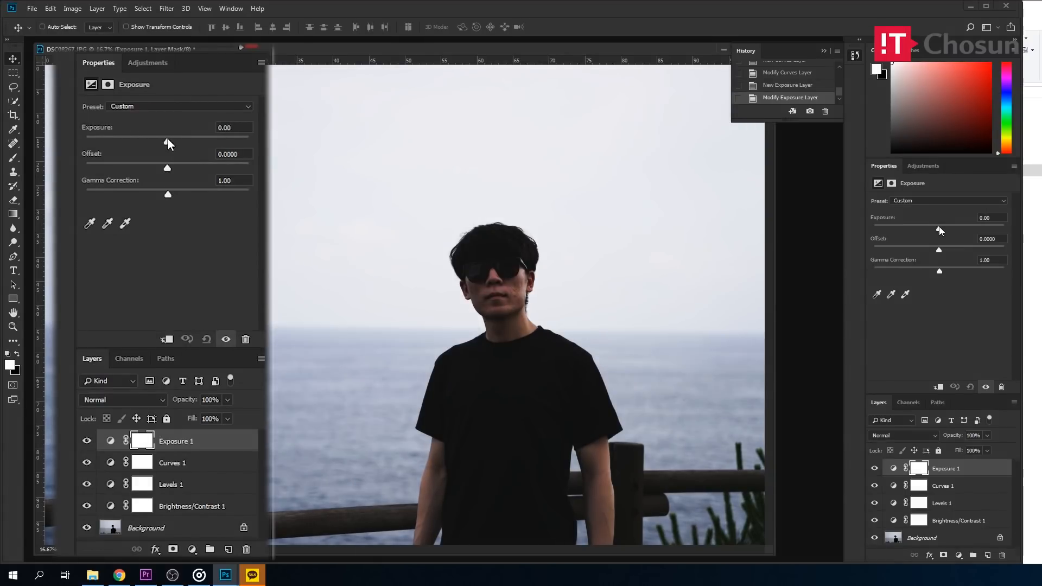
left_click_drag(167, 139, 172, 140)
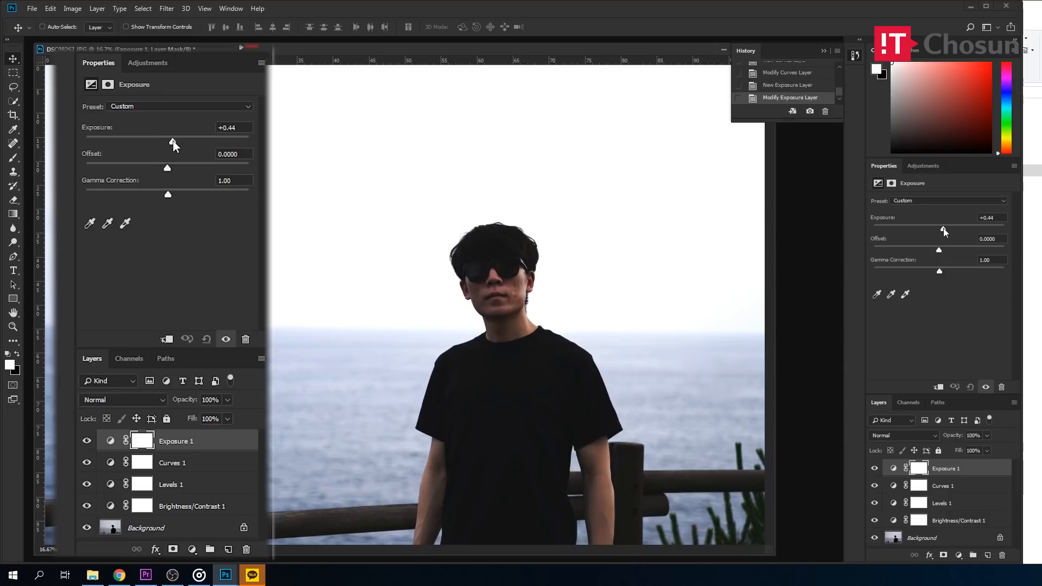
left_click_drag(173, 141, 171, 141)
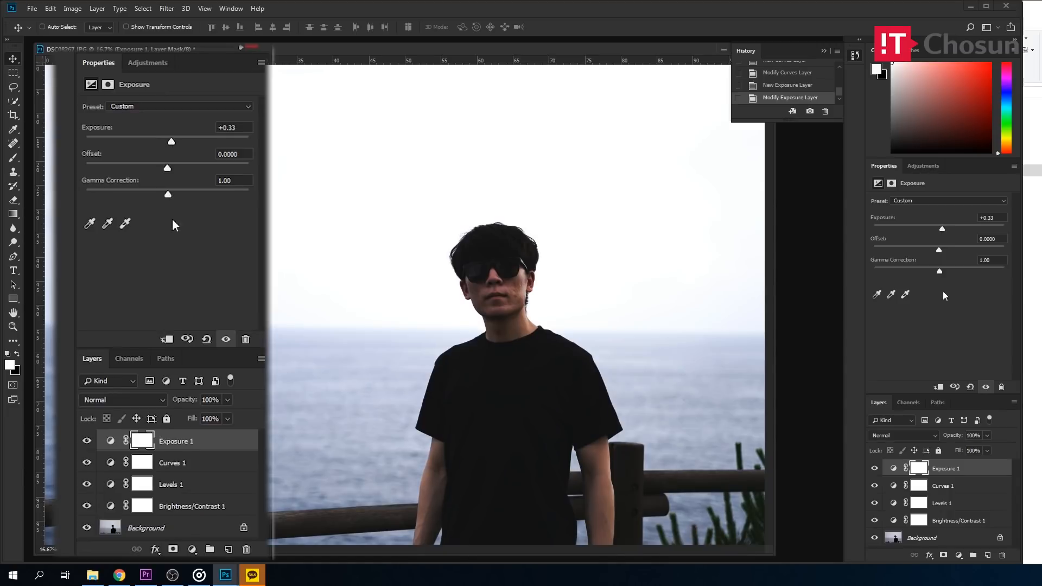
Step: Add a Hue/Saturation adjustment layer with the saturation at -16 and the lightness at +7
left_click(192, 549)
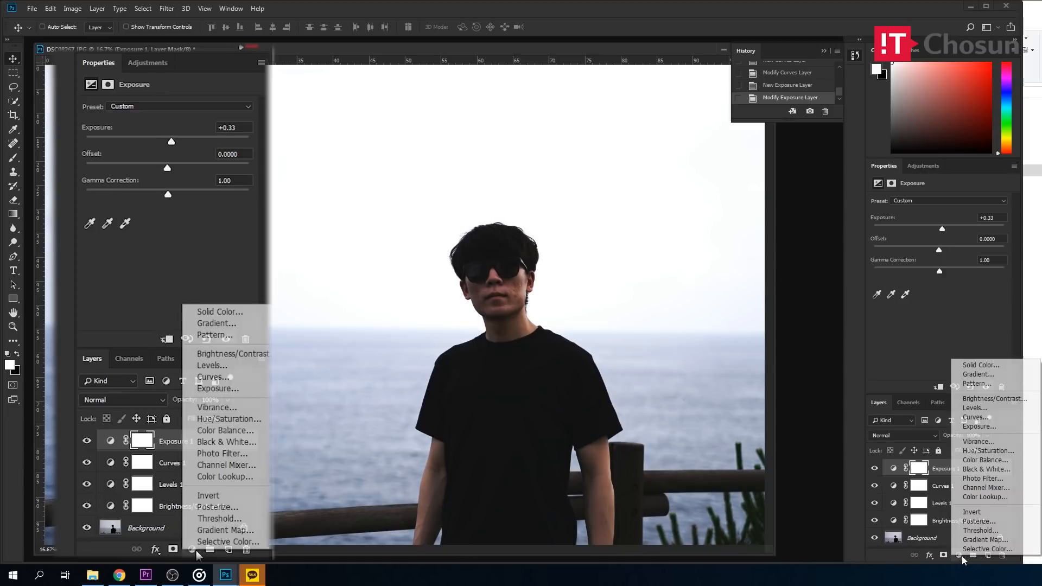
left_click(217, 420)
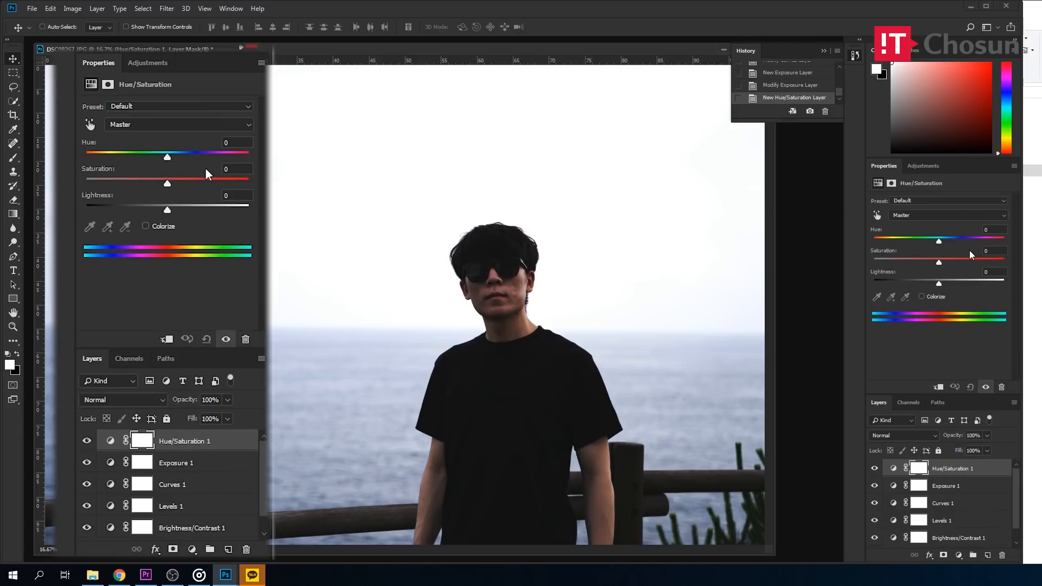
left_click_drag(167, 183, 153, 186)
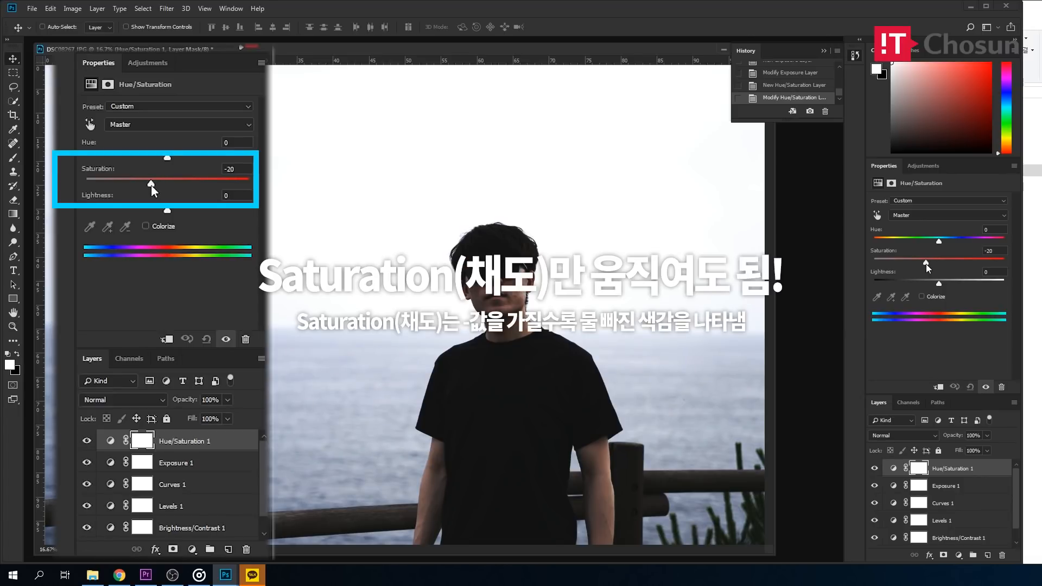
left_click_drag(150, 185, 154, 184)
left_click_drag(939, 283, 943, 282)
Step: Add a Color Balance adjustment layer and set the midtones to Cyan/Red -13, Magenta/Green -15 and Yellow/Blue -11
left_click(958, 555)
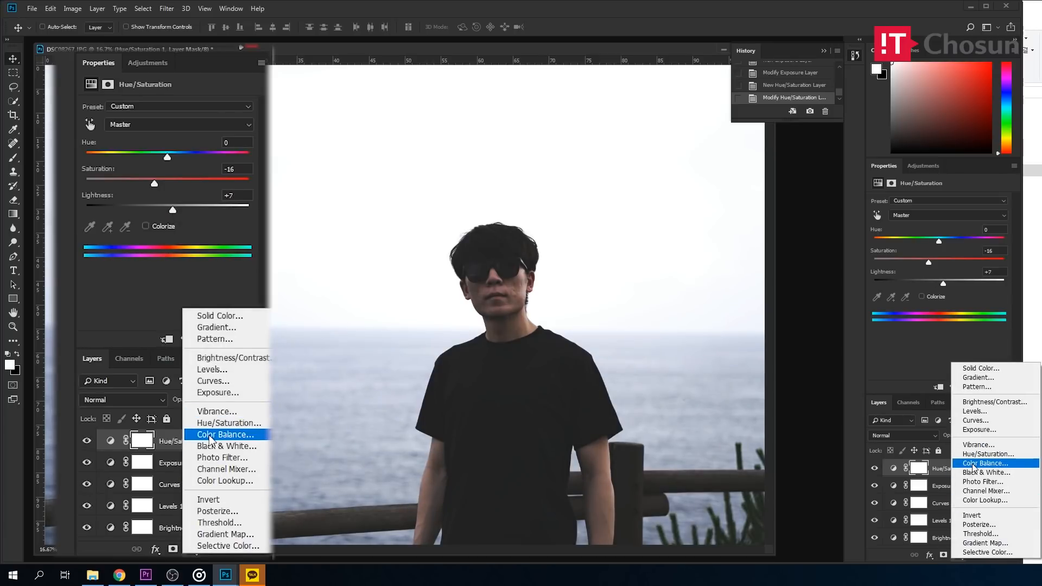
left_click(959, 464)
left_click_drag(923, 227, 932, 227)
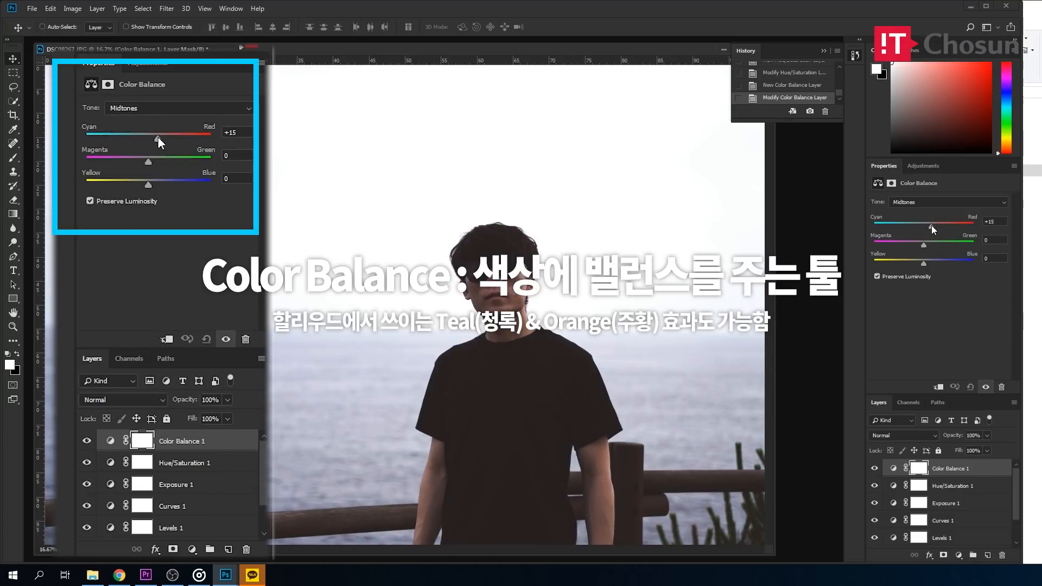
left_click_drag(924, 262, 917, 264)
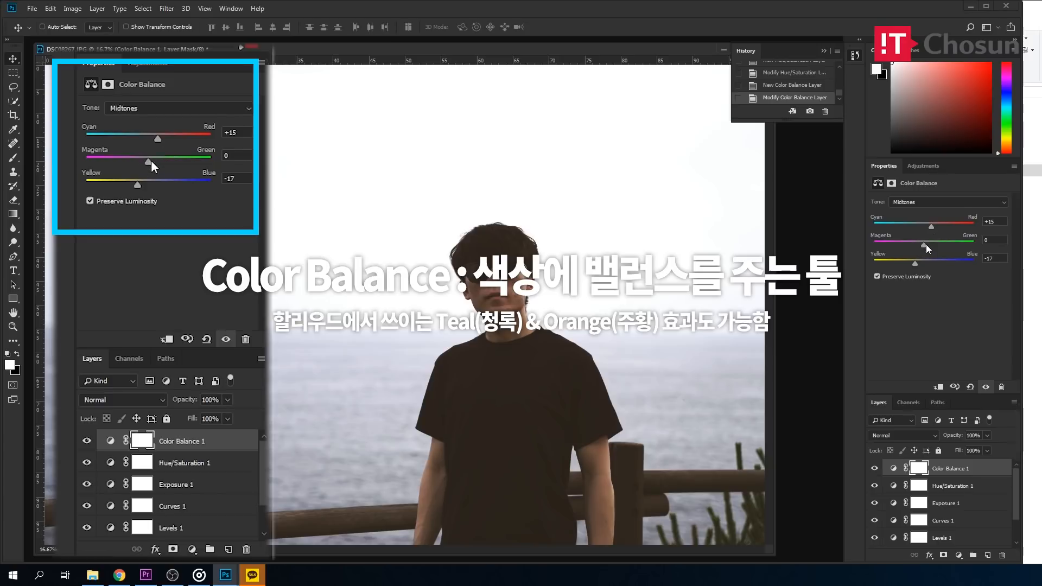
left_click_drag(931, 227, 916, 227)
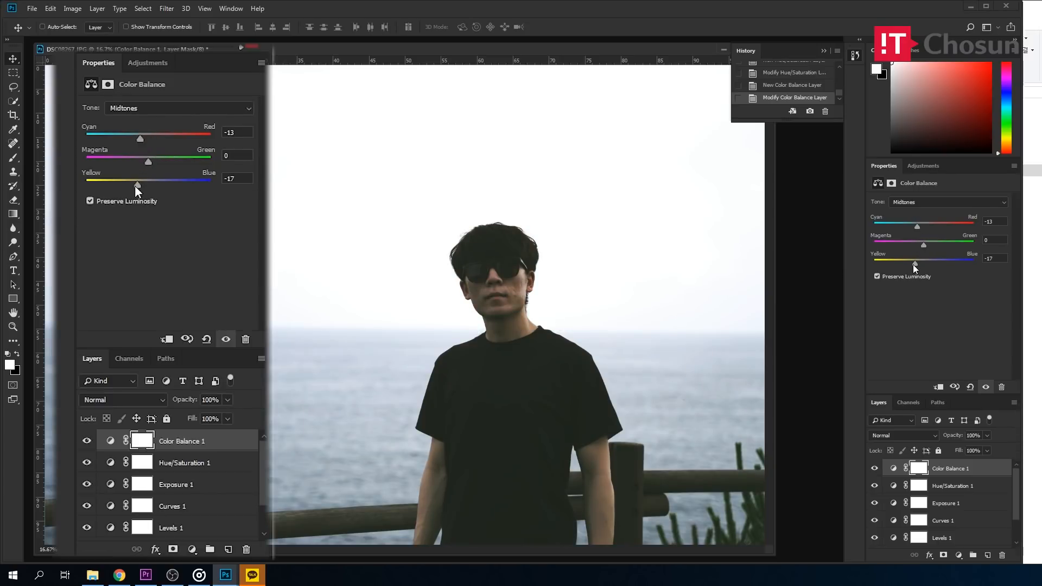
left_click_drag(914, 264, 925, 266)
left_click_drag(927, 263, 916, 245)
Step: Try a Black & White adjustment layer with the automatic color mix, then undo the mix and delete the layer
left_click(959, 555)
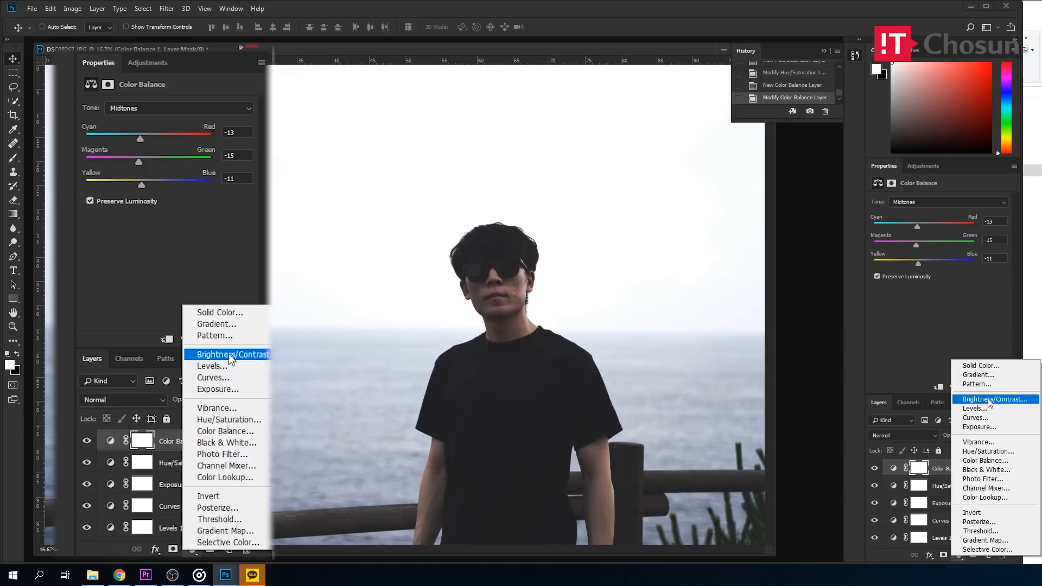
left_click(996, 470)
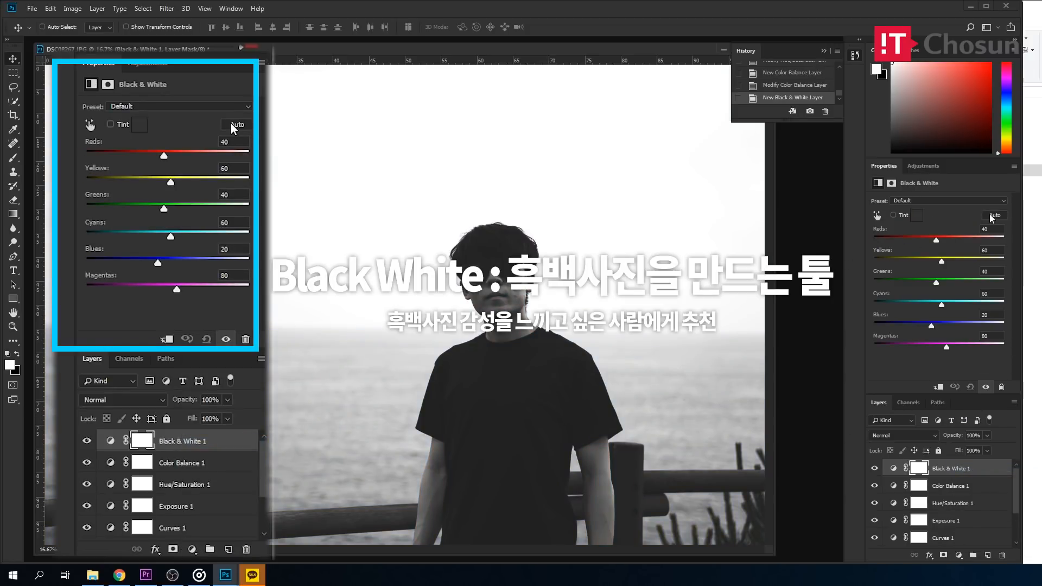
left_click(975, 205)
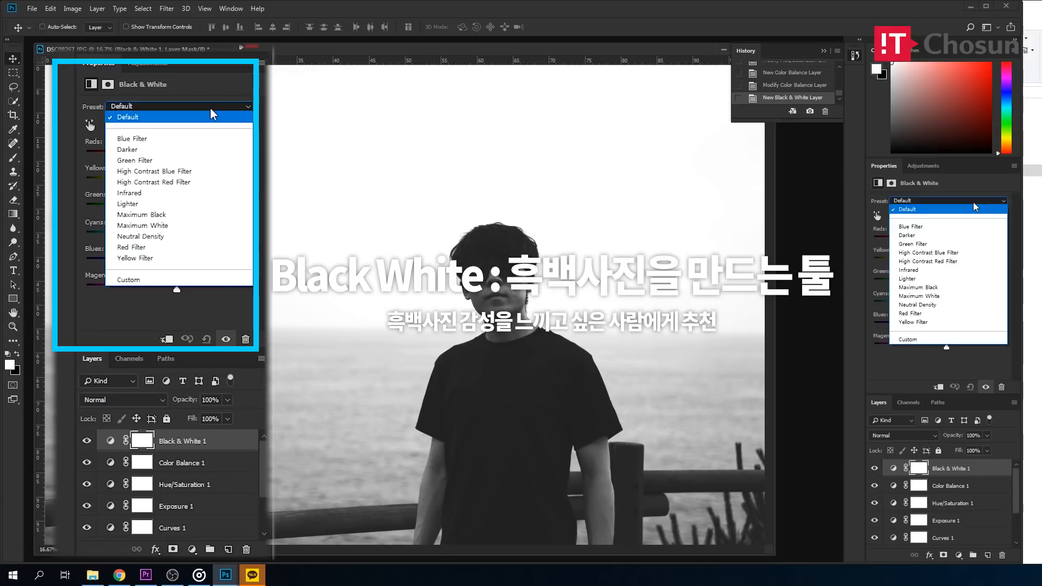
left_click(975, 207)
left_click(996, 217)
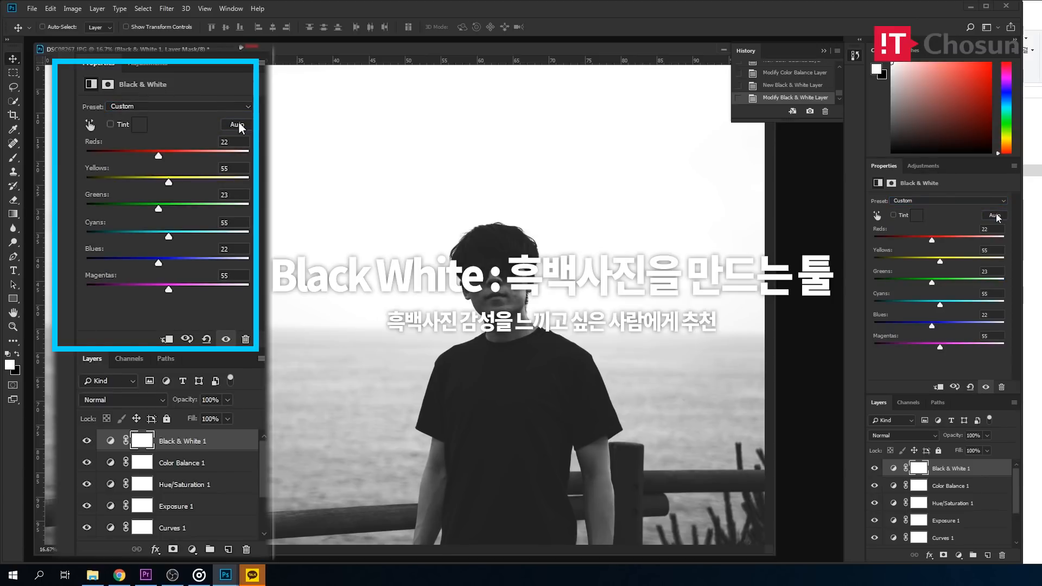
key("ctrl+z")
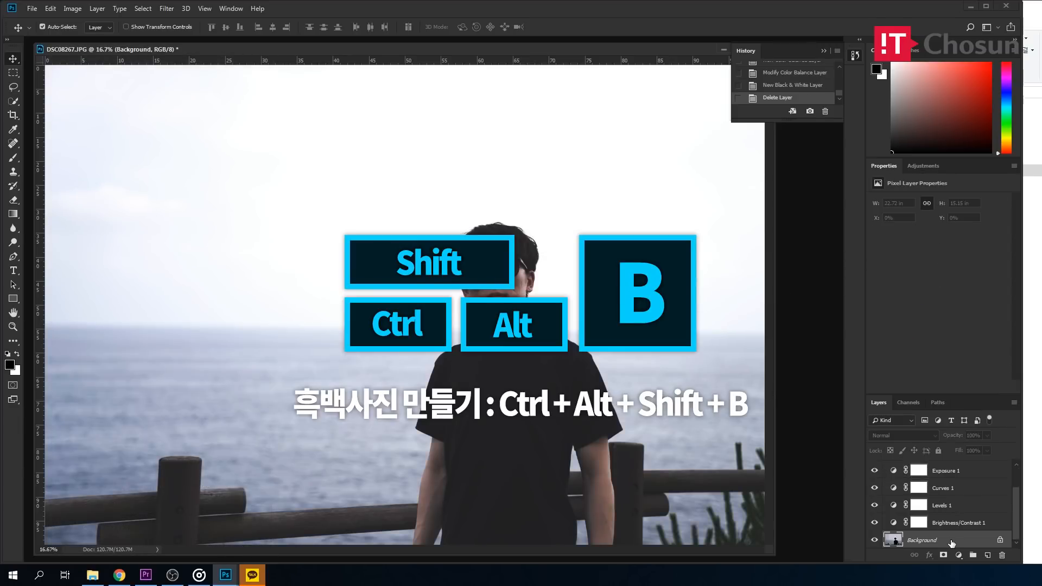
Step: Try a direct Black and White conversion with the Default preset on the Background layer and undo it
key("ctrl+alt+shift+b")
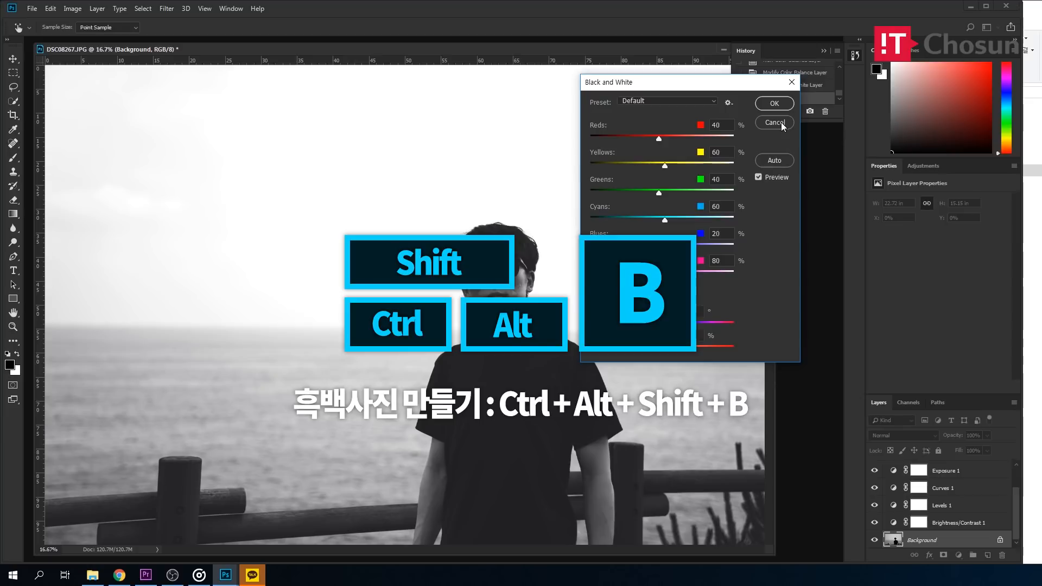
left_click(774, 103)
key("ctrl+z")
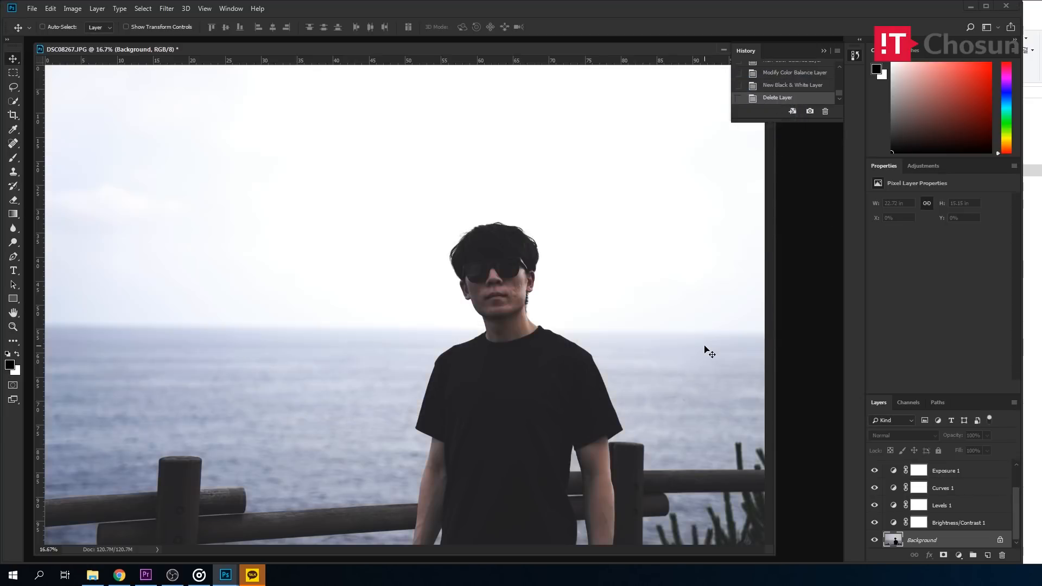
Step: Bring up the Save for Web export with the PNG-24 preset and inspect the portrait in its preview
left_click(31, 10)
mouse_move(73, 157)
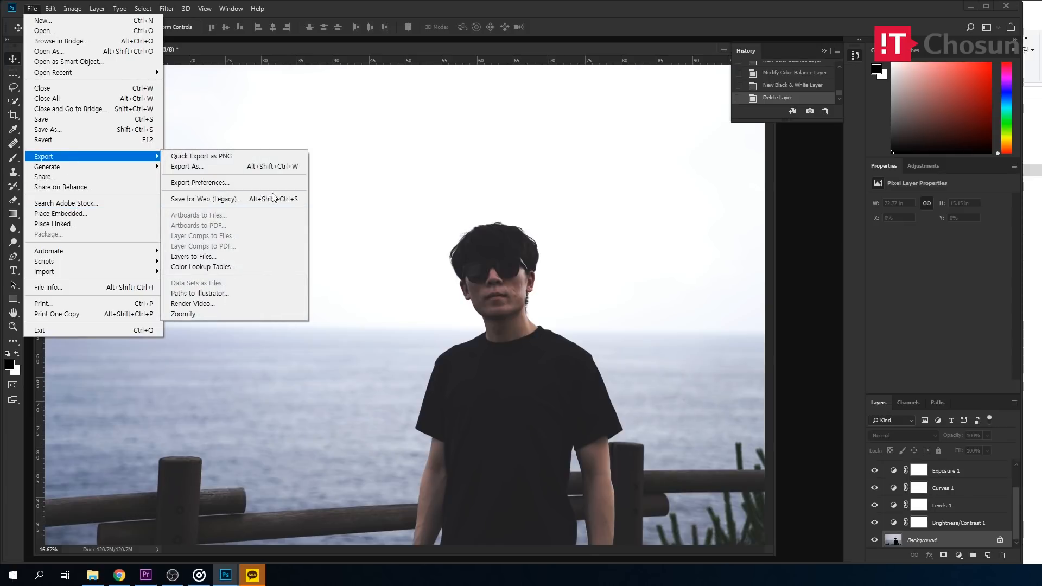
left_click(285, 53)
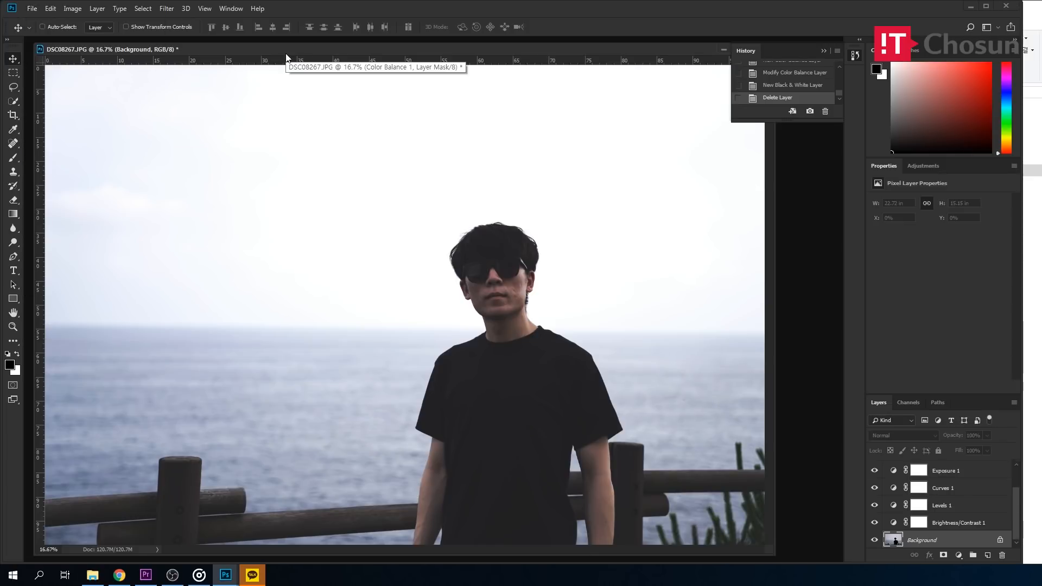
key("ctrl+alt+shift+s")
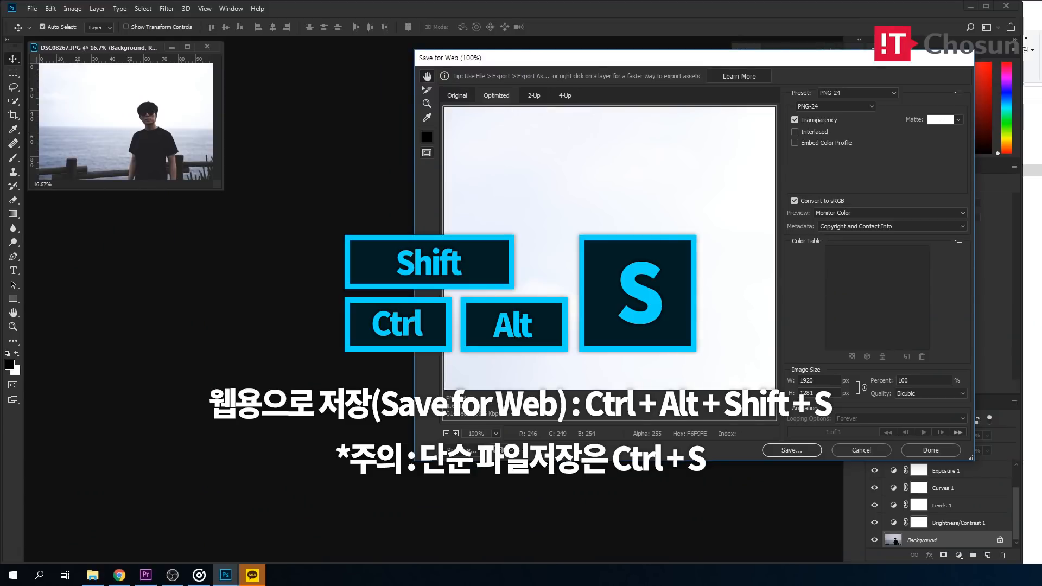
left_click_drag(608, 331, 512, 186)
left_click_drag(656, 304, 456, 244)
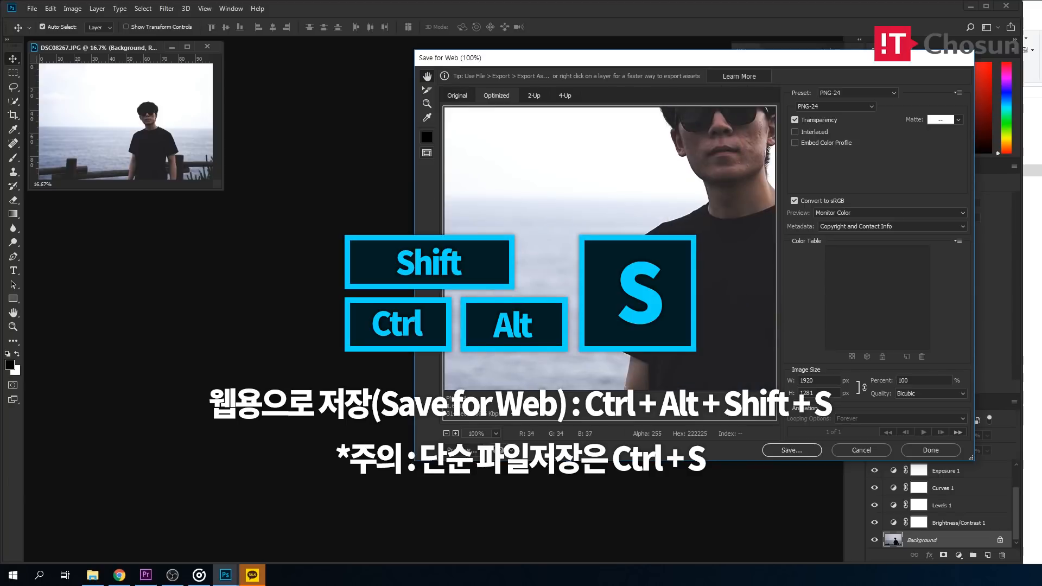
left_click_drag(670, 241, 629, 255)
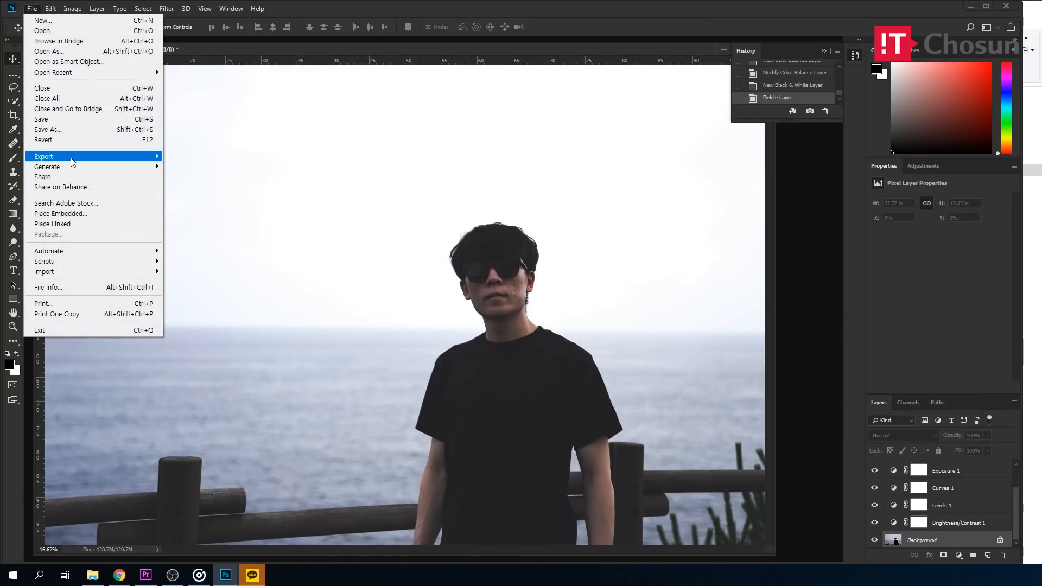
Step: Save the photo for the web as a 1920 × 1281 px PNG-24 file, entering the file name 사진
mouse_move(71, 154)
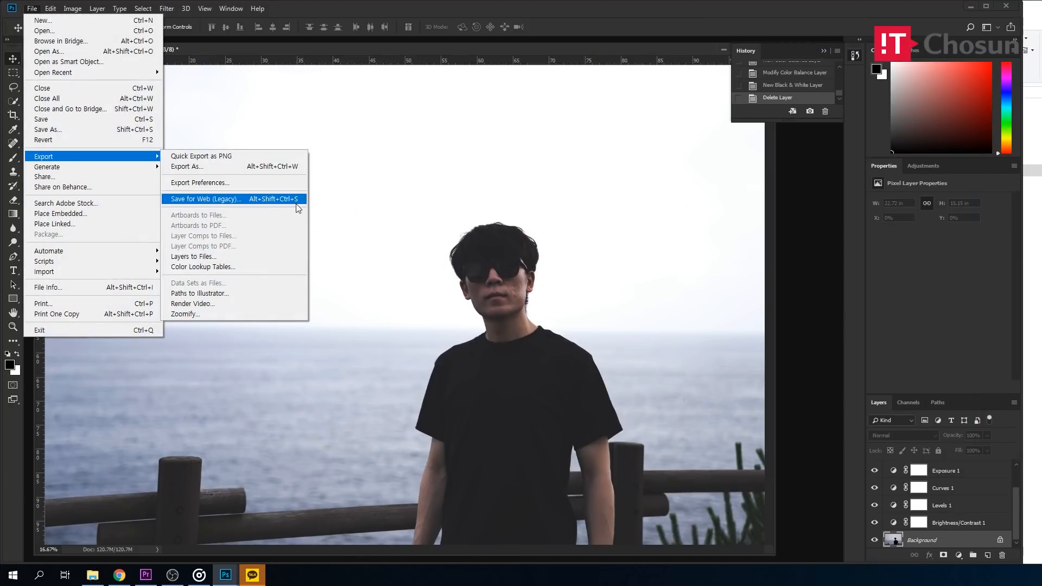
left_click(285, 54)
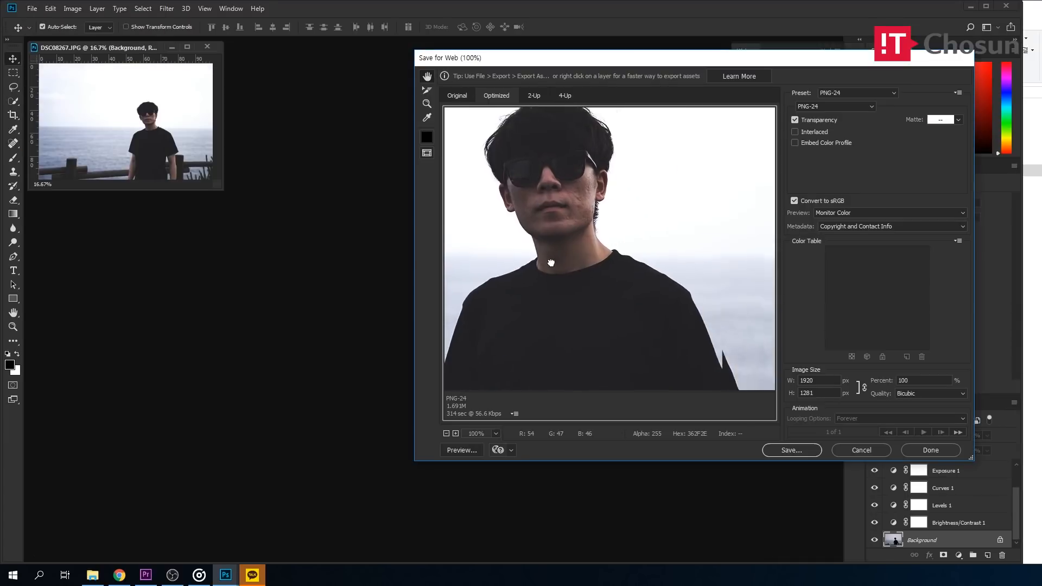
left_click_drag(552, 263, 586, 260)
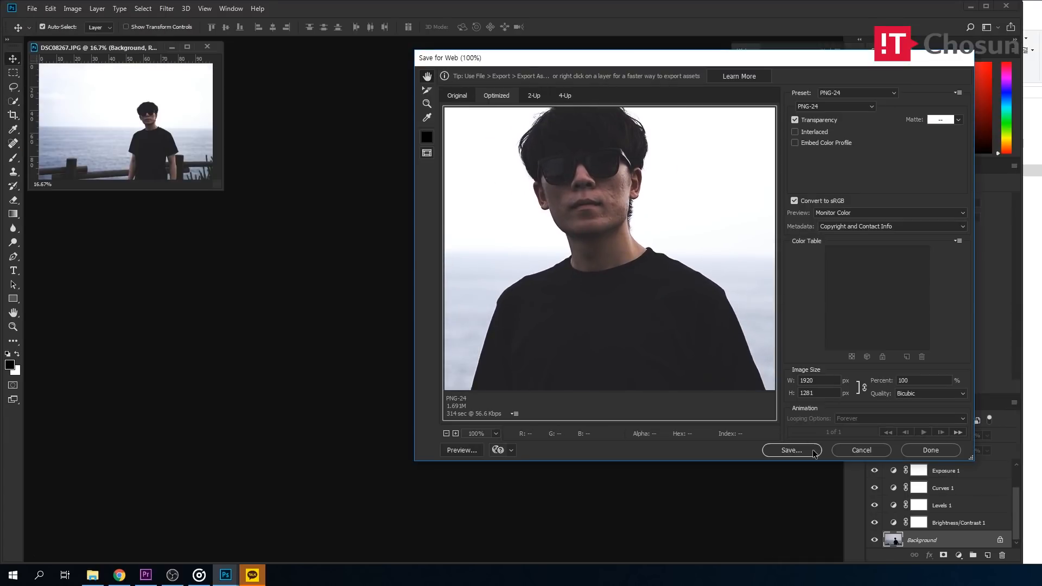
key("Return")
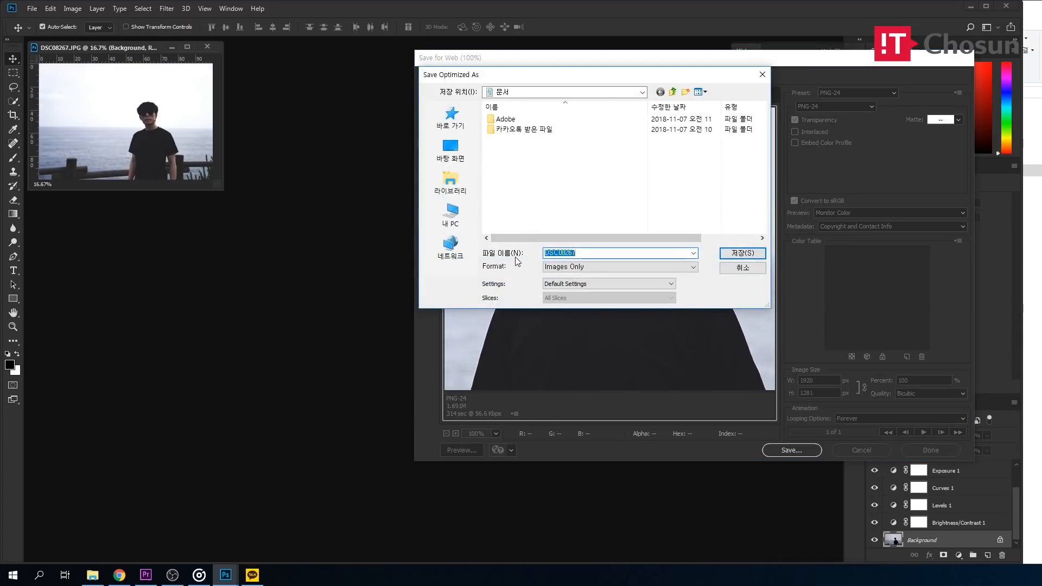
type("사진")
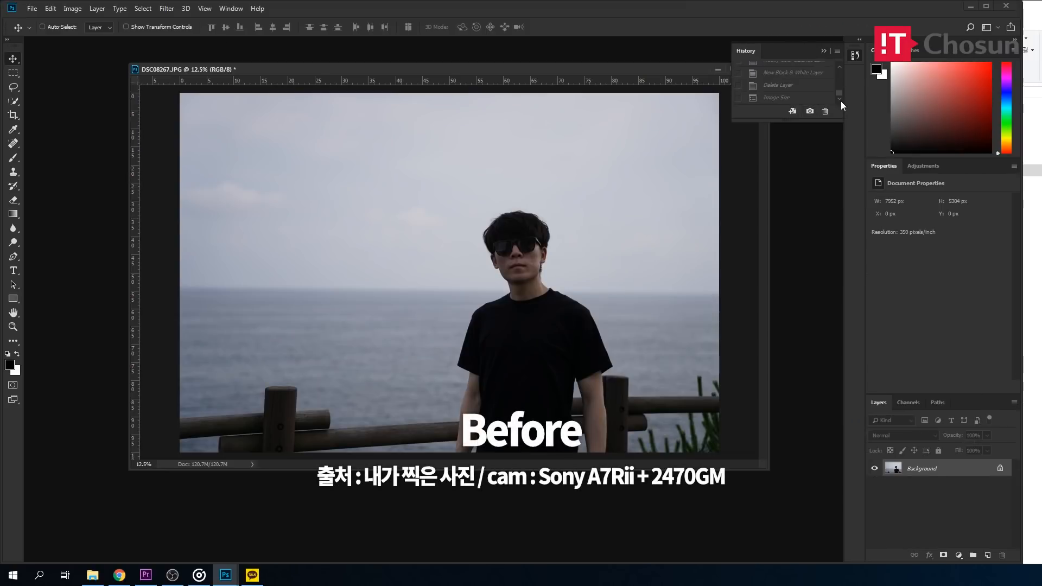
Step: Compare the originally opened photo with the corrected version through the history states, ending on the corrected one, and reposition the document window
left_click(811, 86)
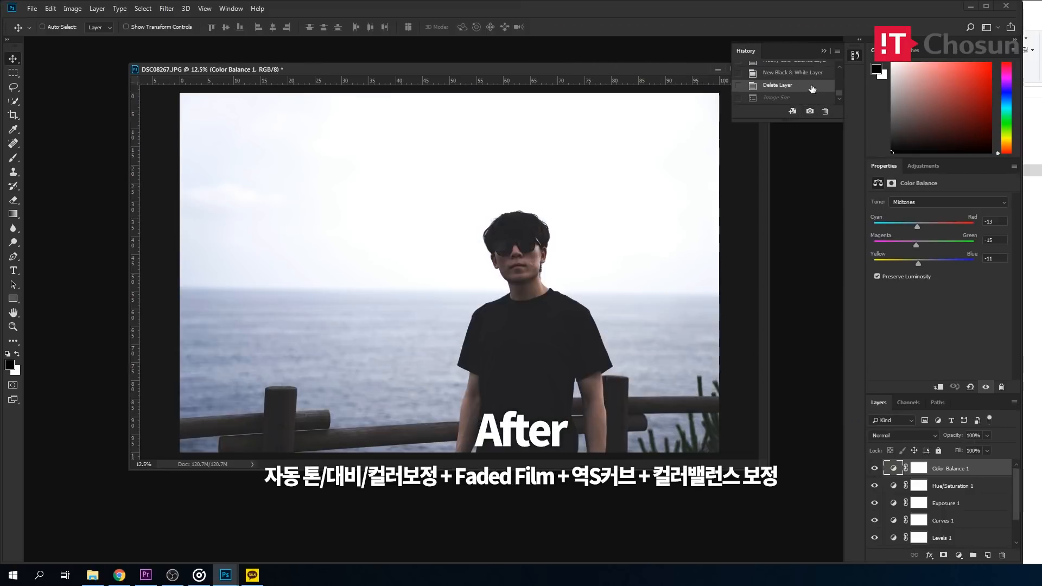
mouse_move(841, 92)
left_mouse_down()
mouse_move(845, 58)
mouse_move(838, 96)
left_mouse_up()
left_click(805, 86)
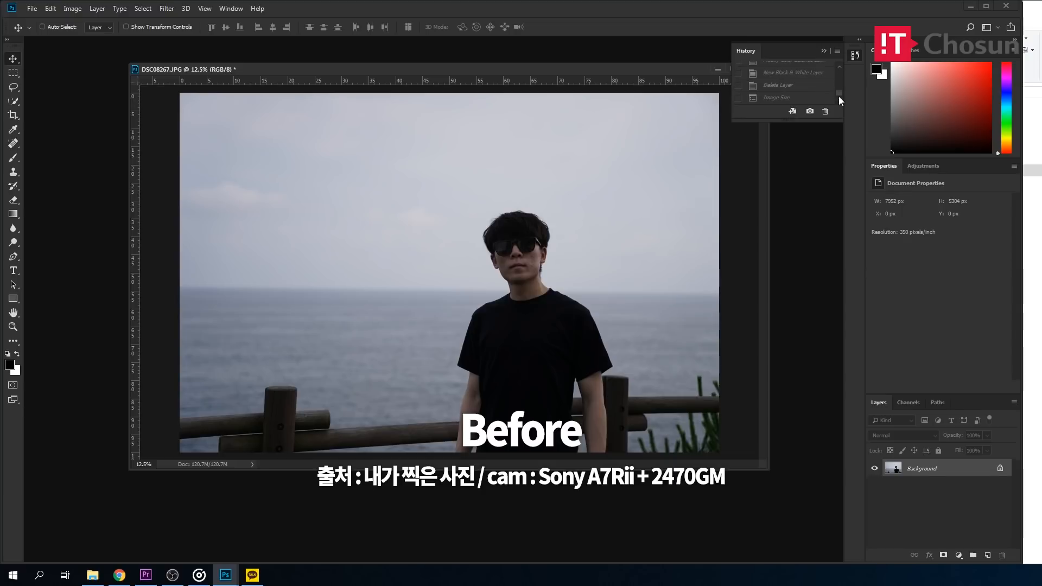
left_click(794, 86)
key("ctrl+shift+z")
key("ctrl+z")
left_click_drag(838, 93, 839, 60)
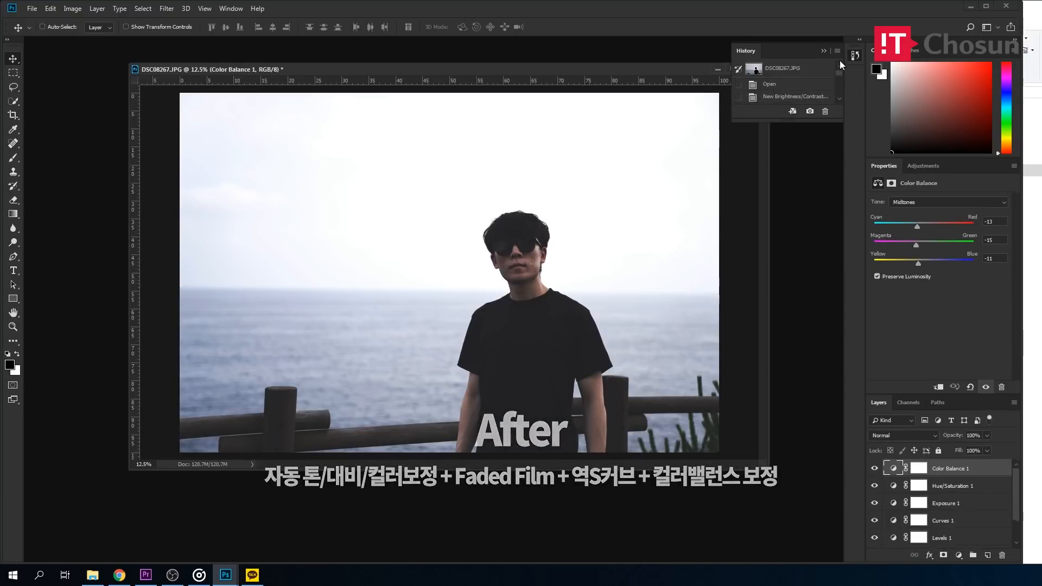
left_click(768, 85)
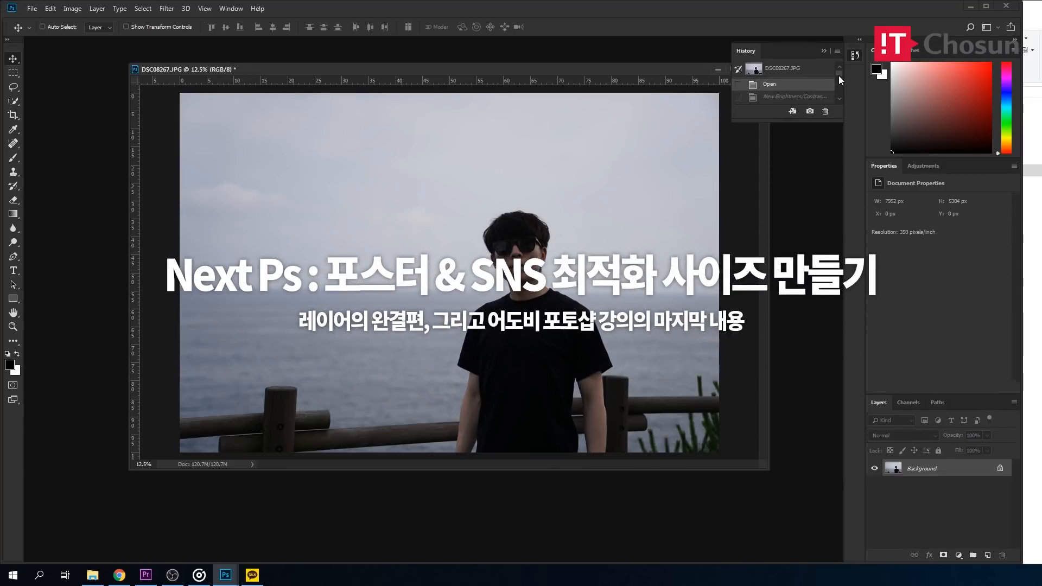
left_click_drag(839, 76, 837, 102)
left_click(795, 90)
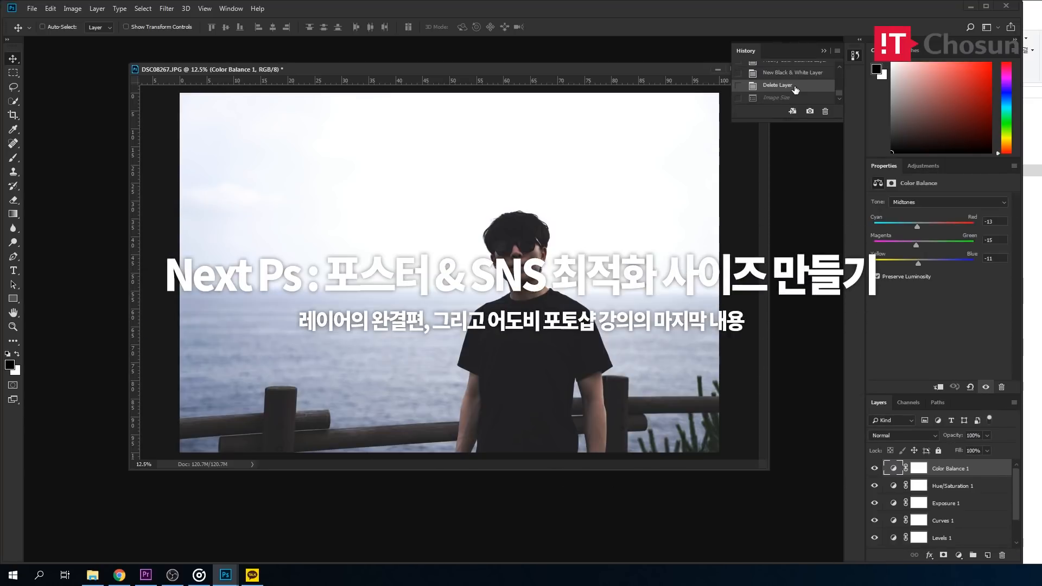
left_click_drag(521, 70, 443, 56)
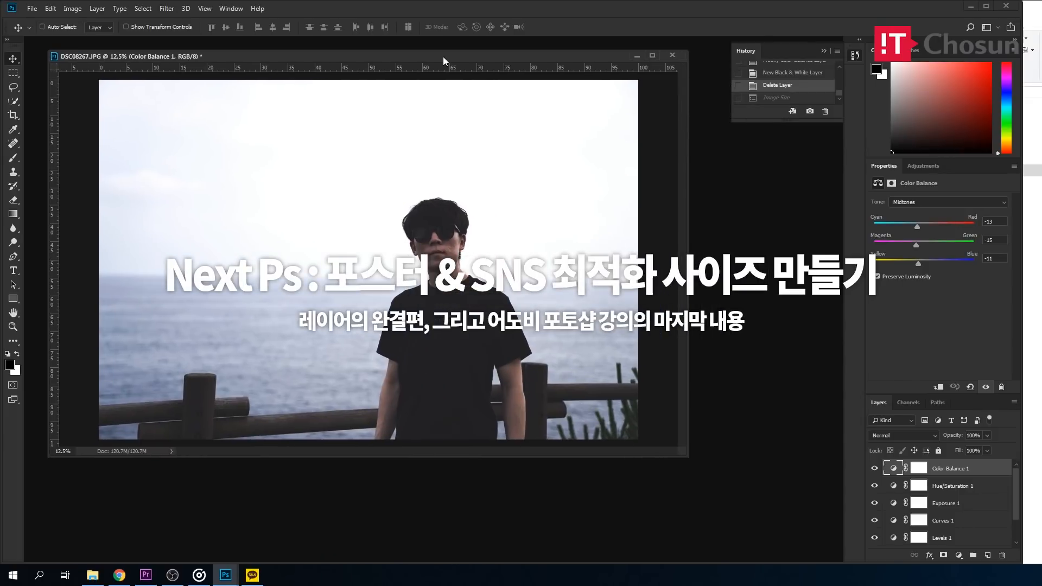